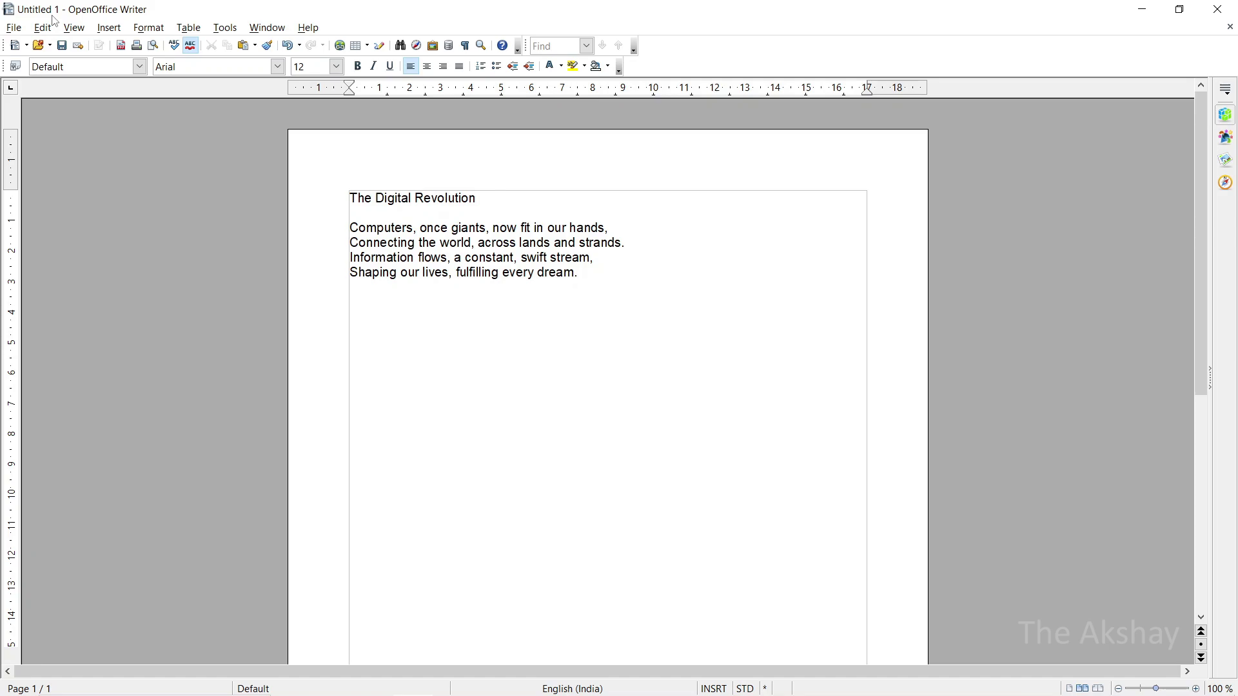
Save the poem under the chosen file name as an ODF Text Document (.odt) in Music.
click(14, 28)
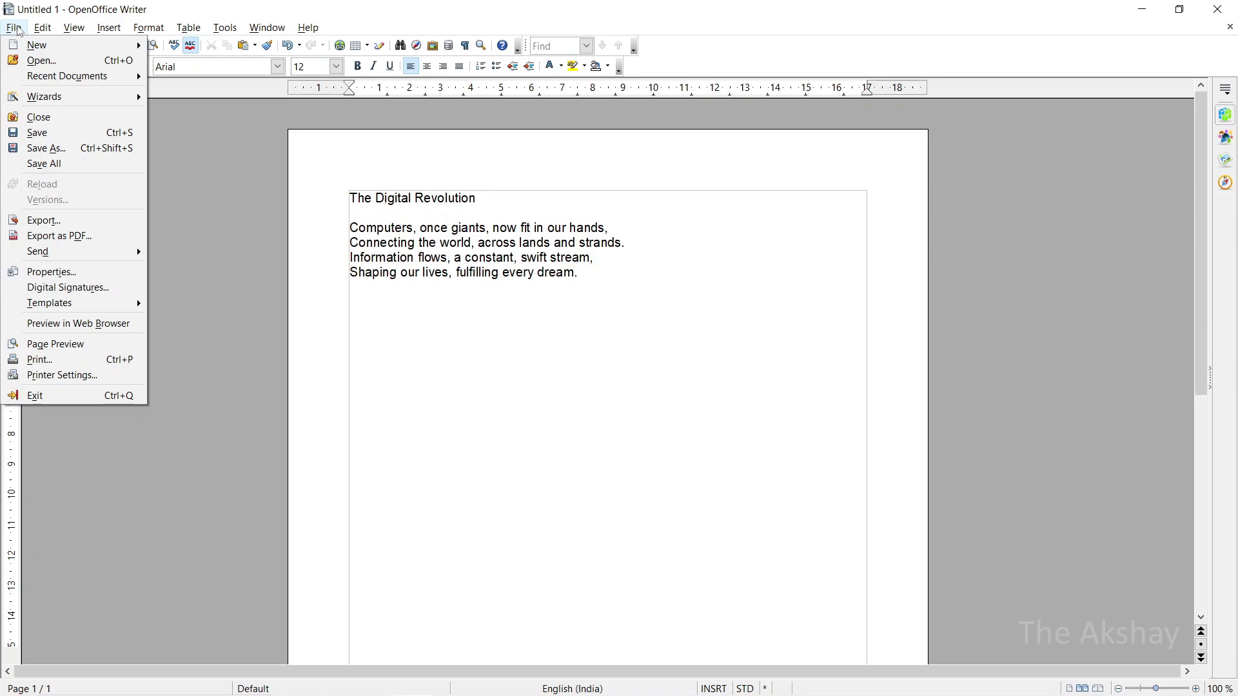
click(70, 138)
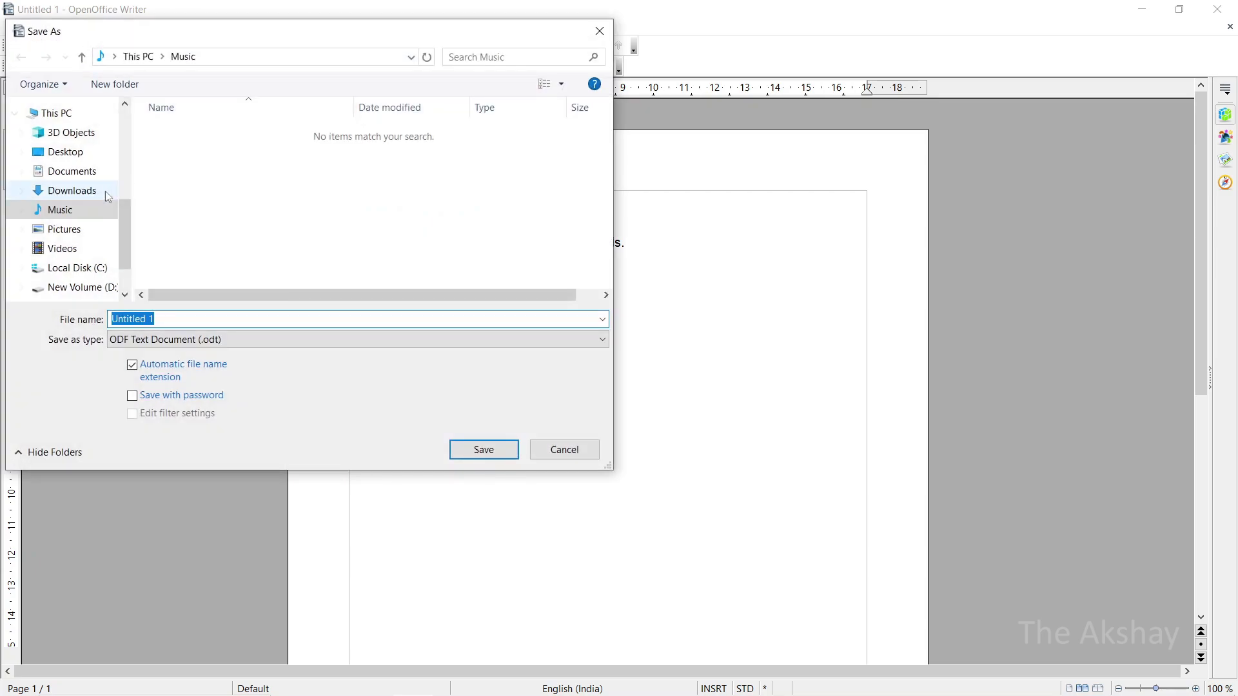
text(T)
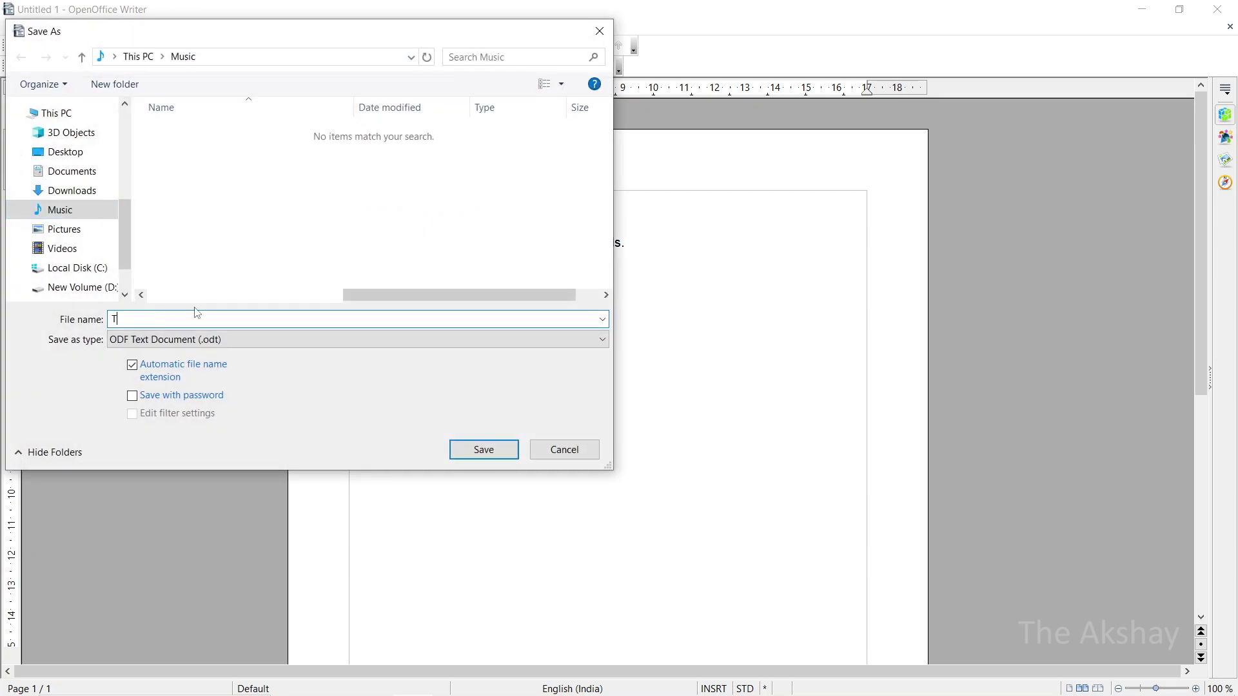
text(he Akshay)
click(236, 340)
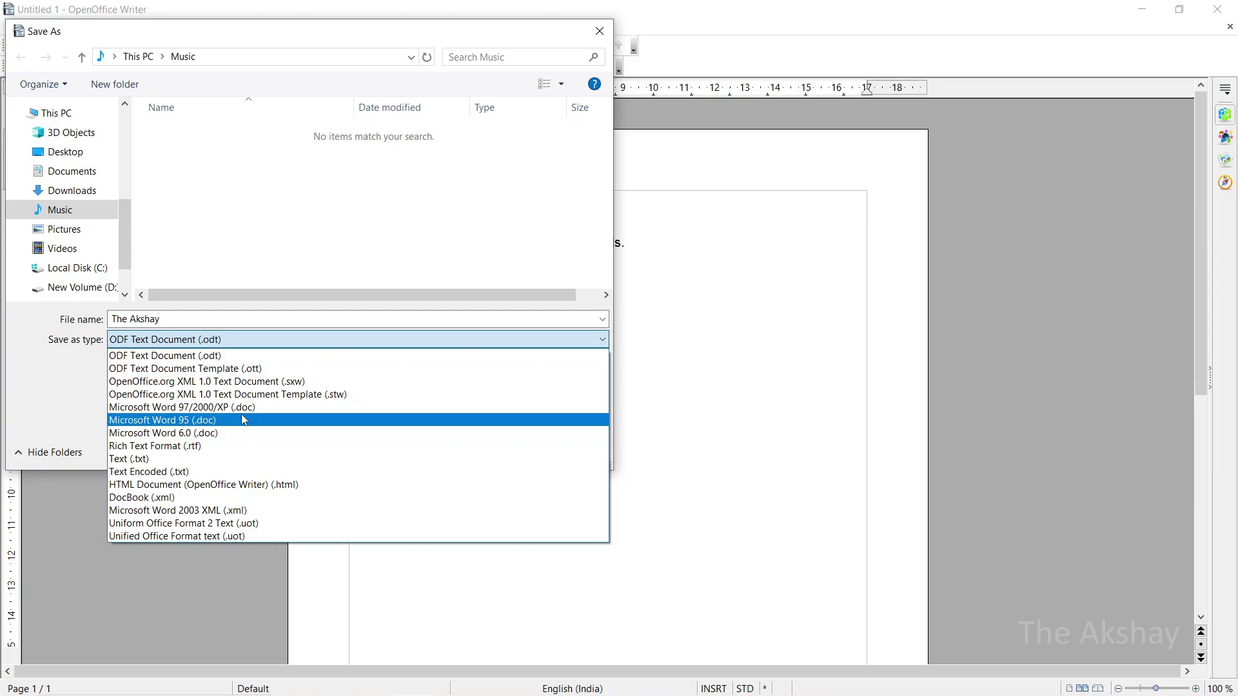
click(239, 355)
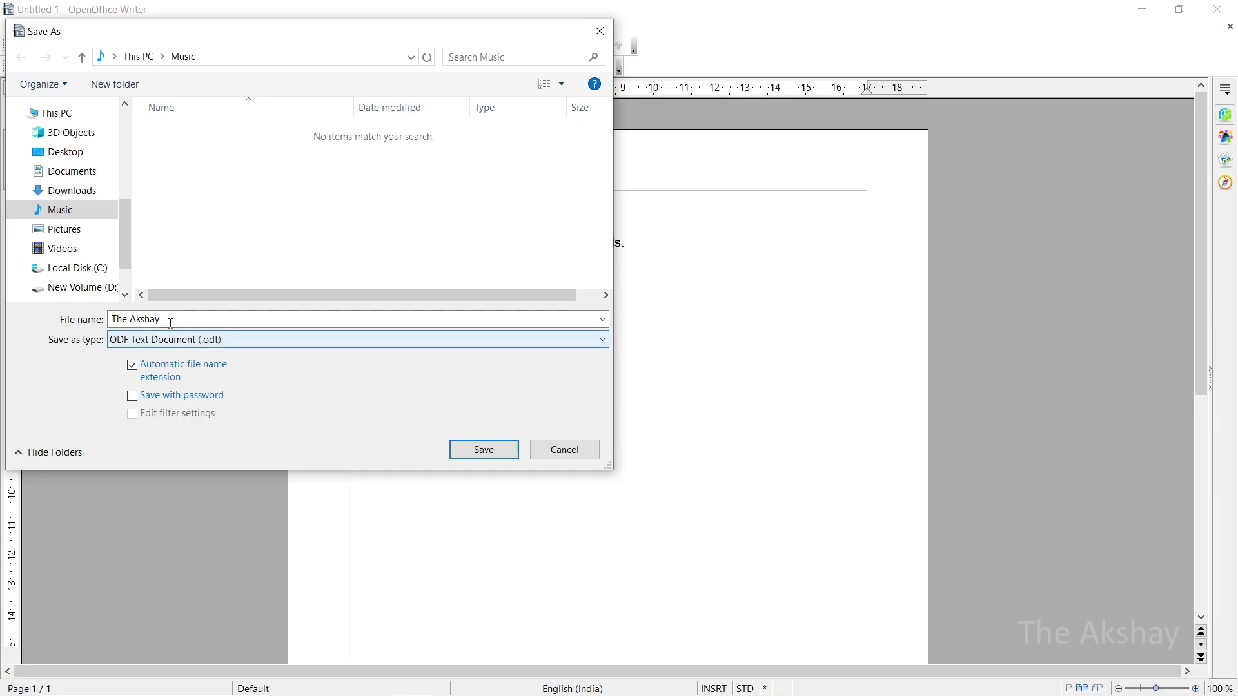
click(483, 450)
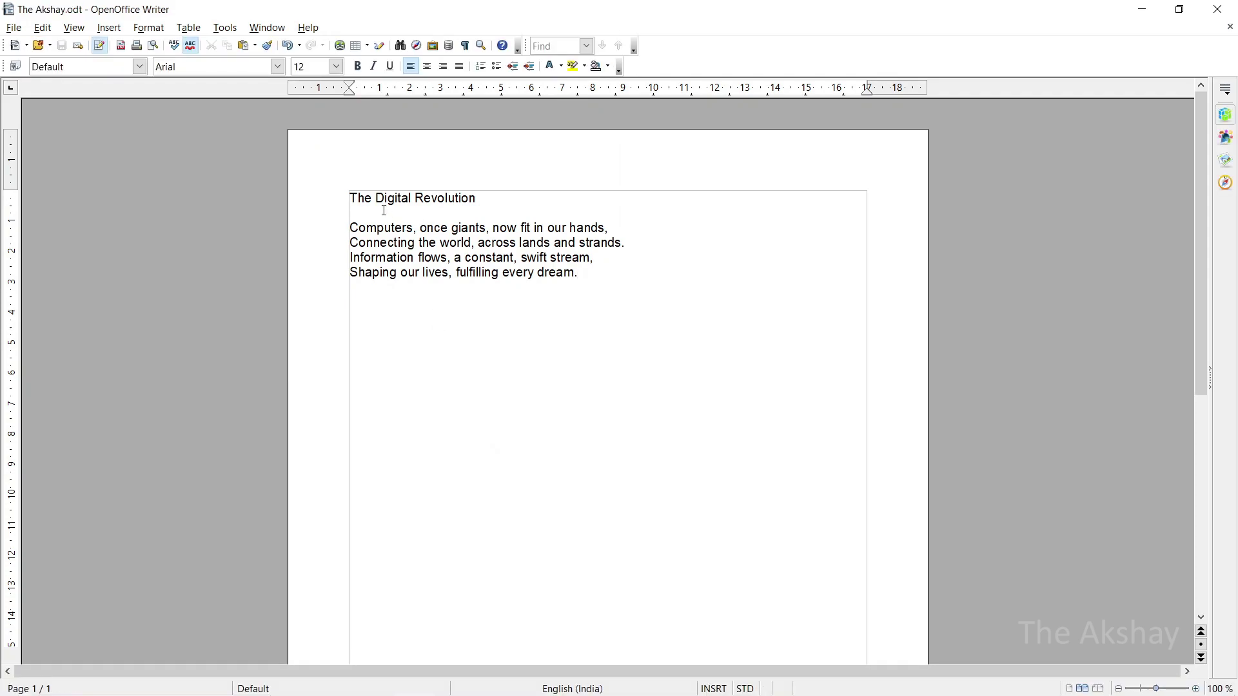
click(17, 29)
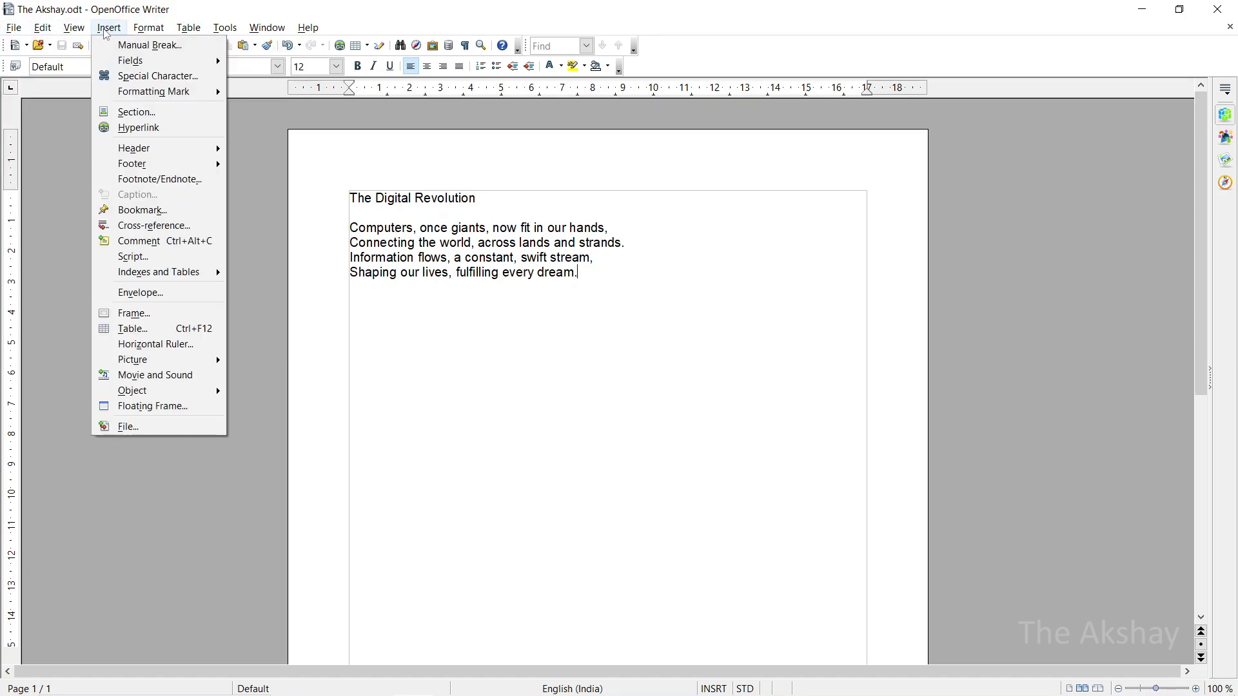
mouse_move(222, 33)
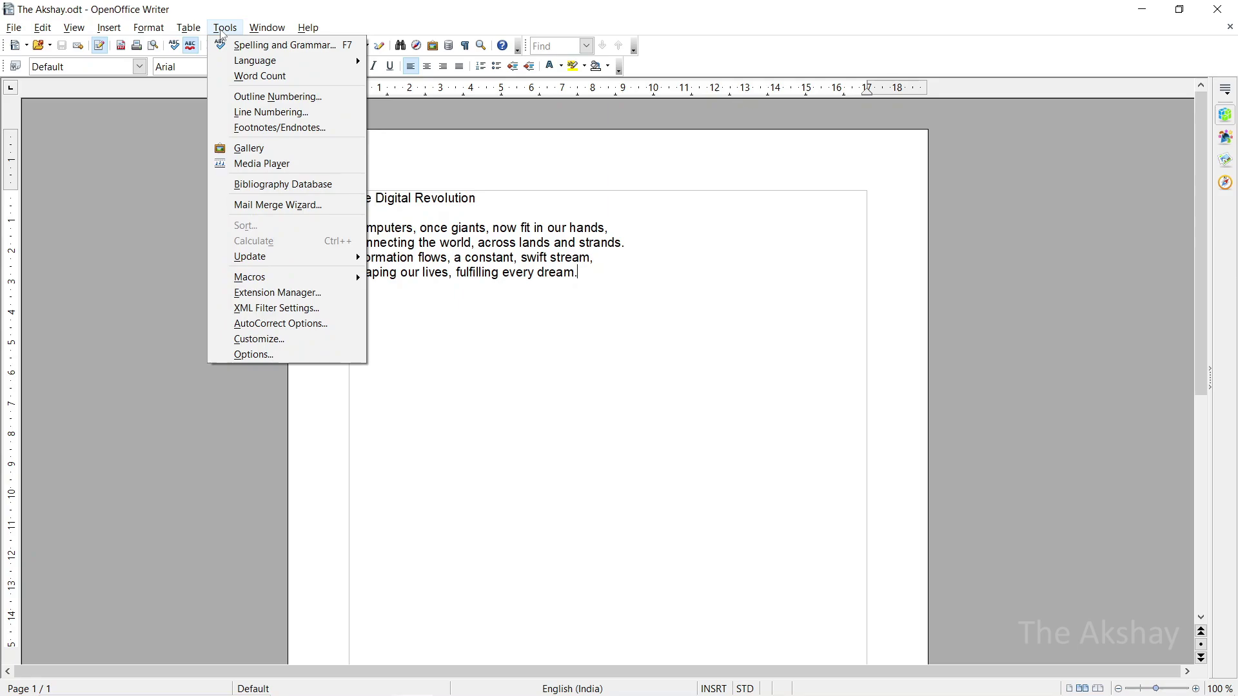
click(677, 62)
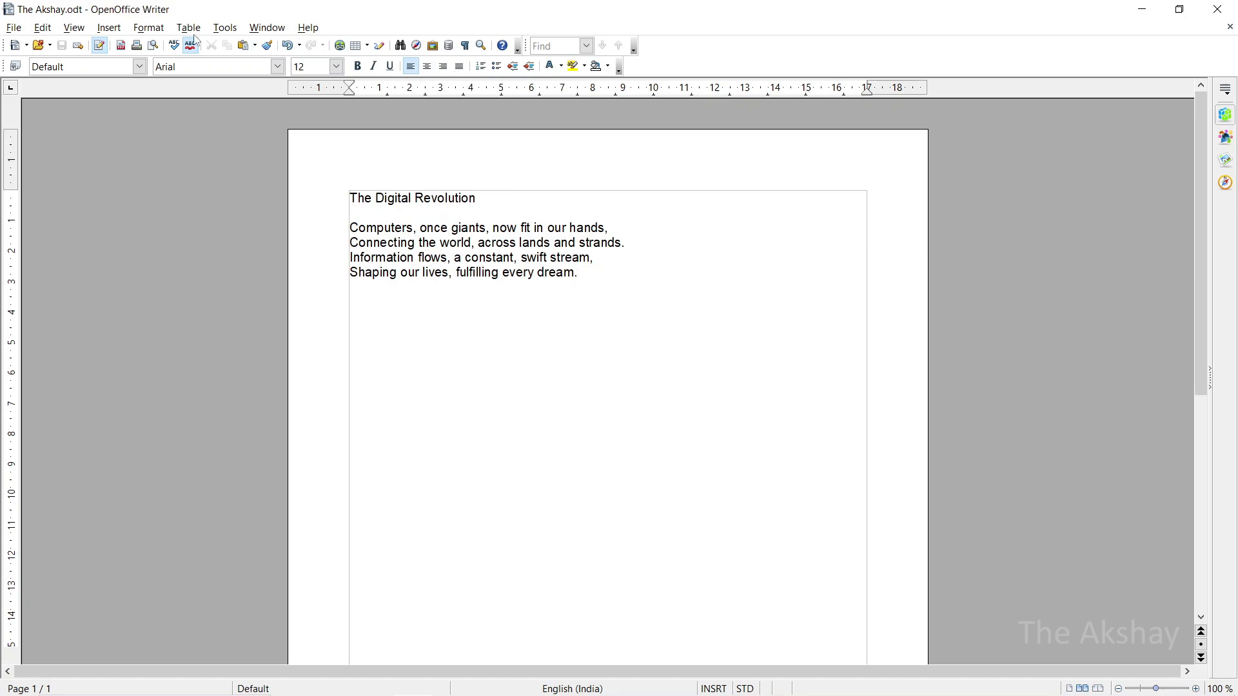
click(149, 27)
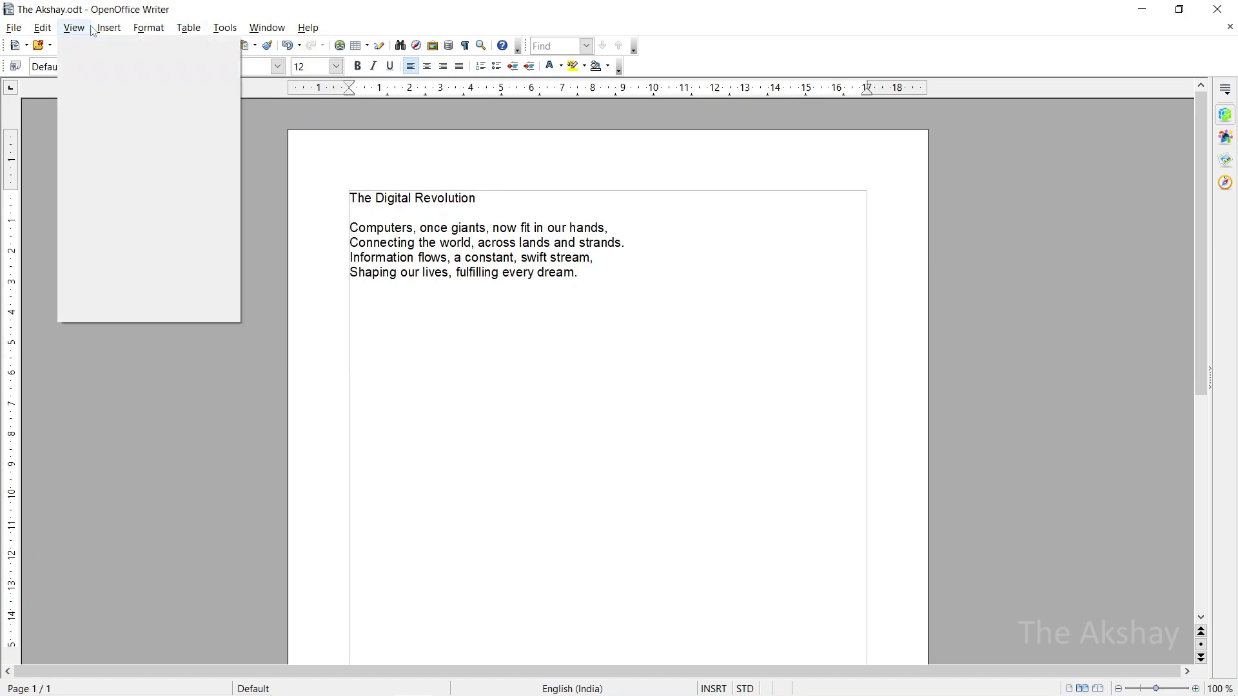
mouse_move(268, 27)
click(591, 273)
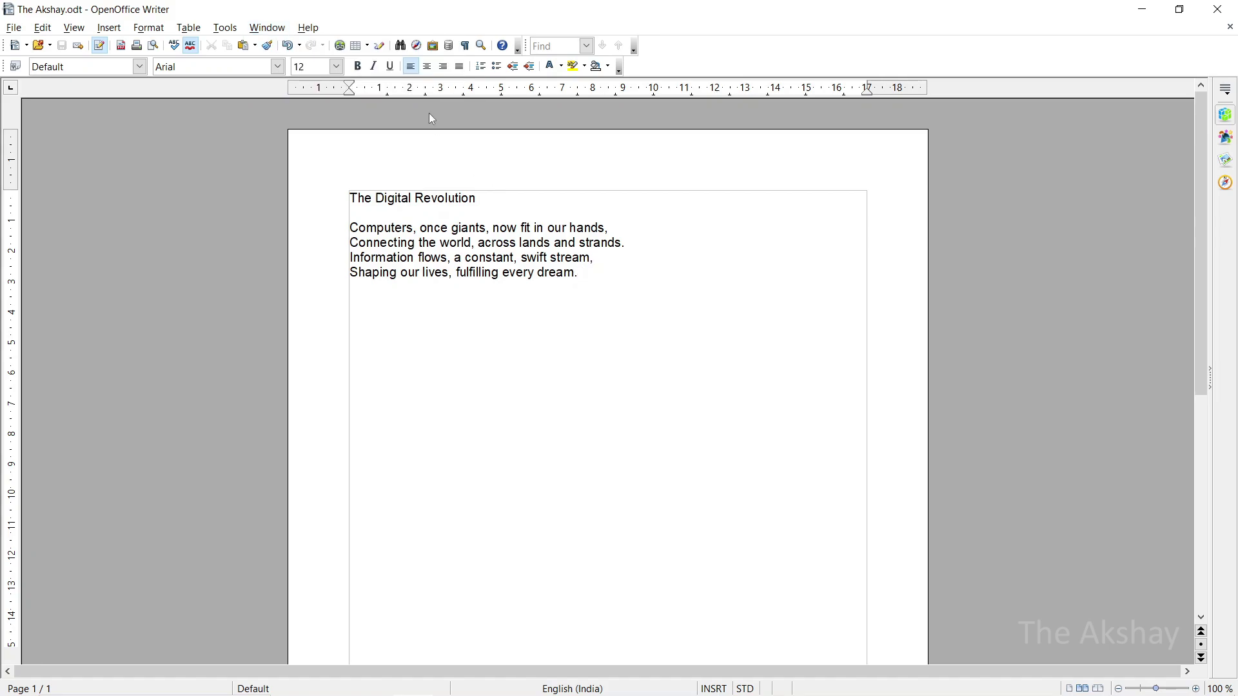
Set the title line to Times New Roman, 18 pt.
triple_click(464, 198)
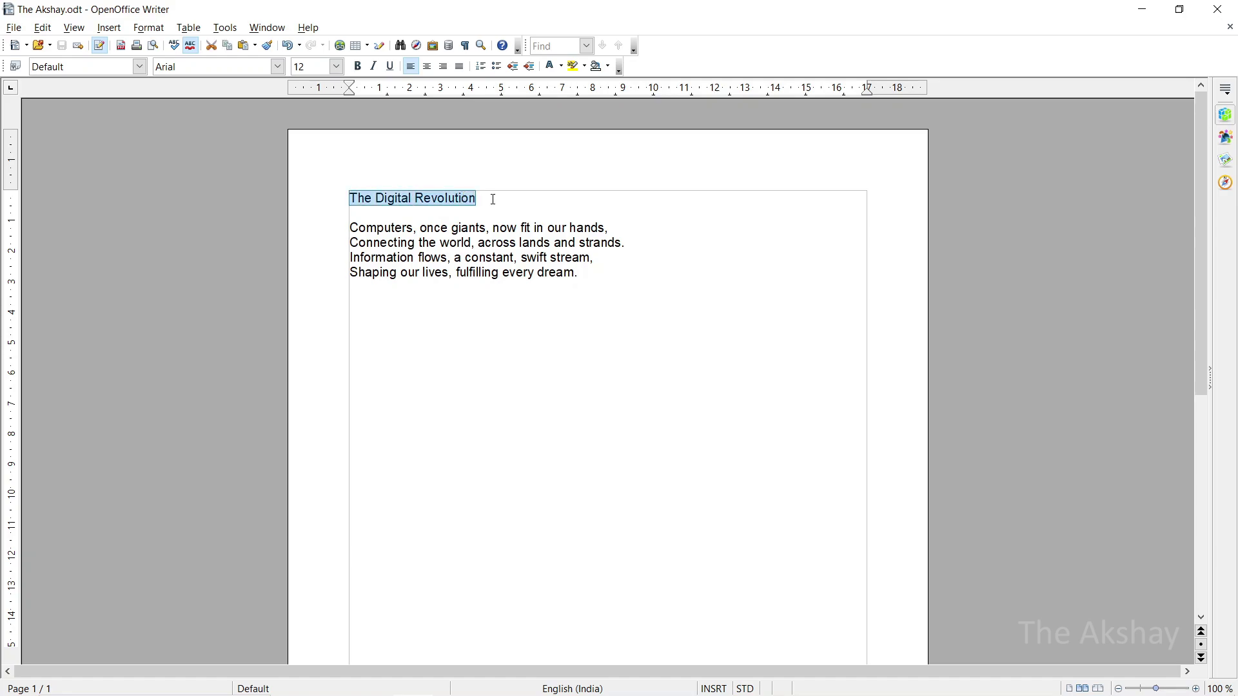
click(279, 67)
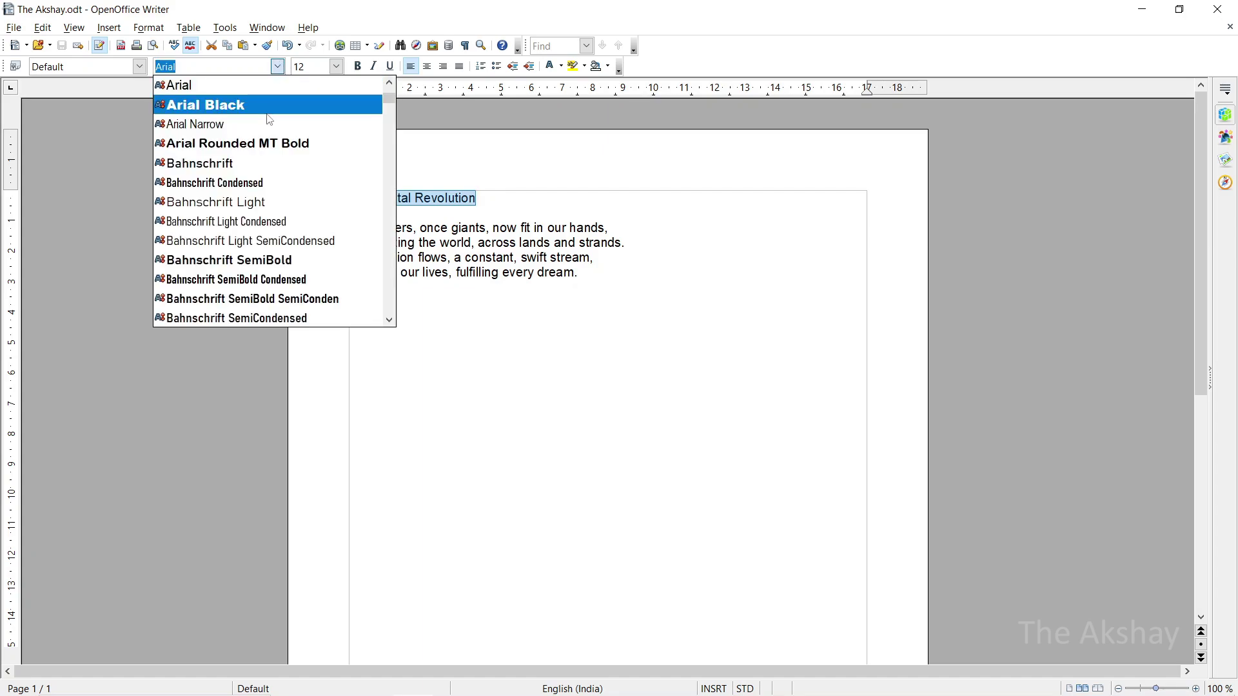
text(Times New Roman)
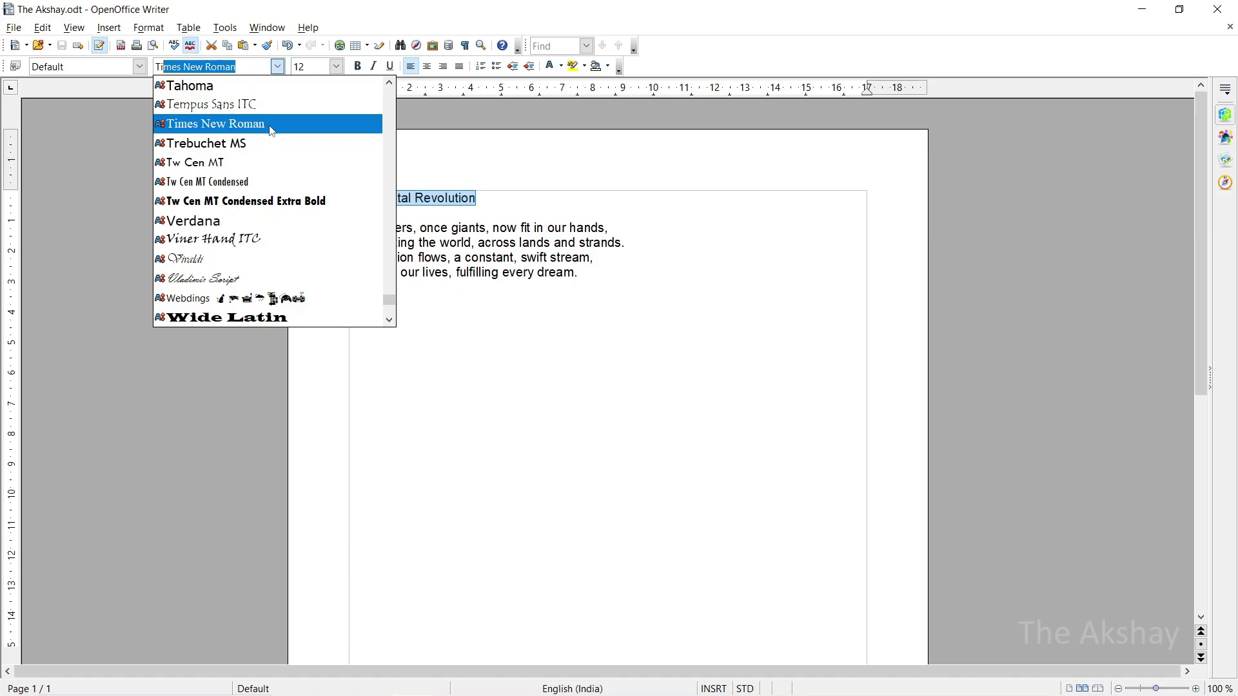
click(271, 126)
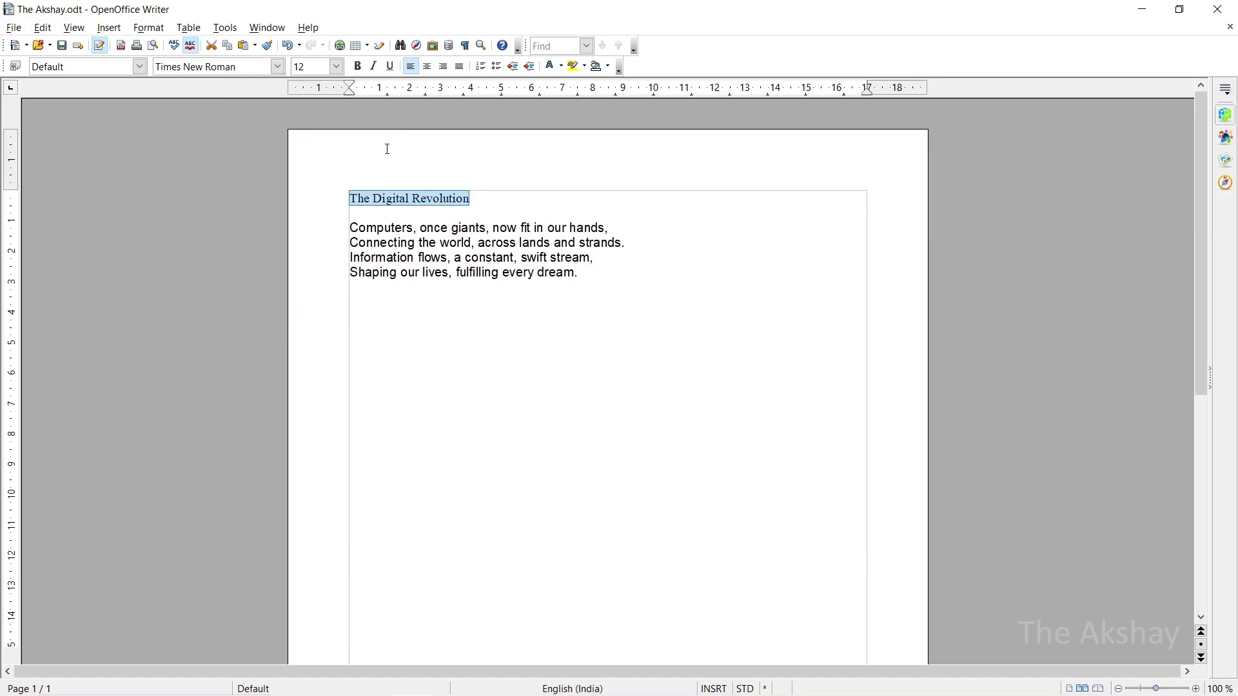
click(337, 67)
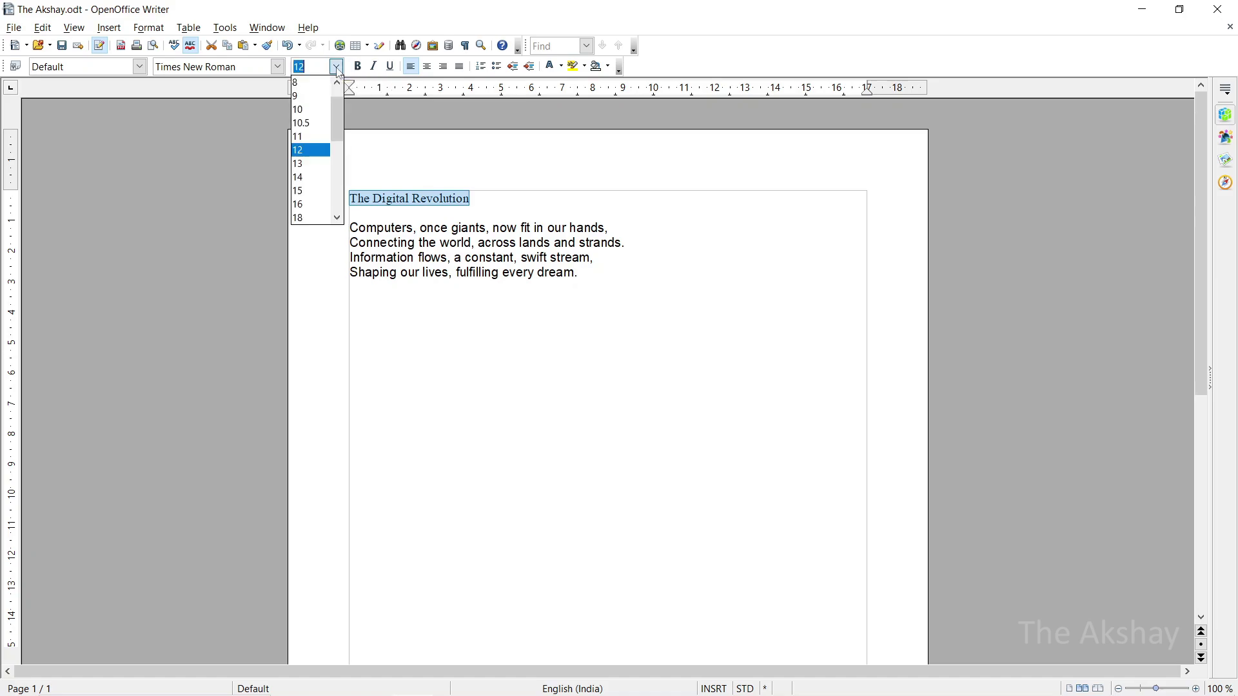
click(324, 218)
click(587, 283)
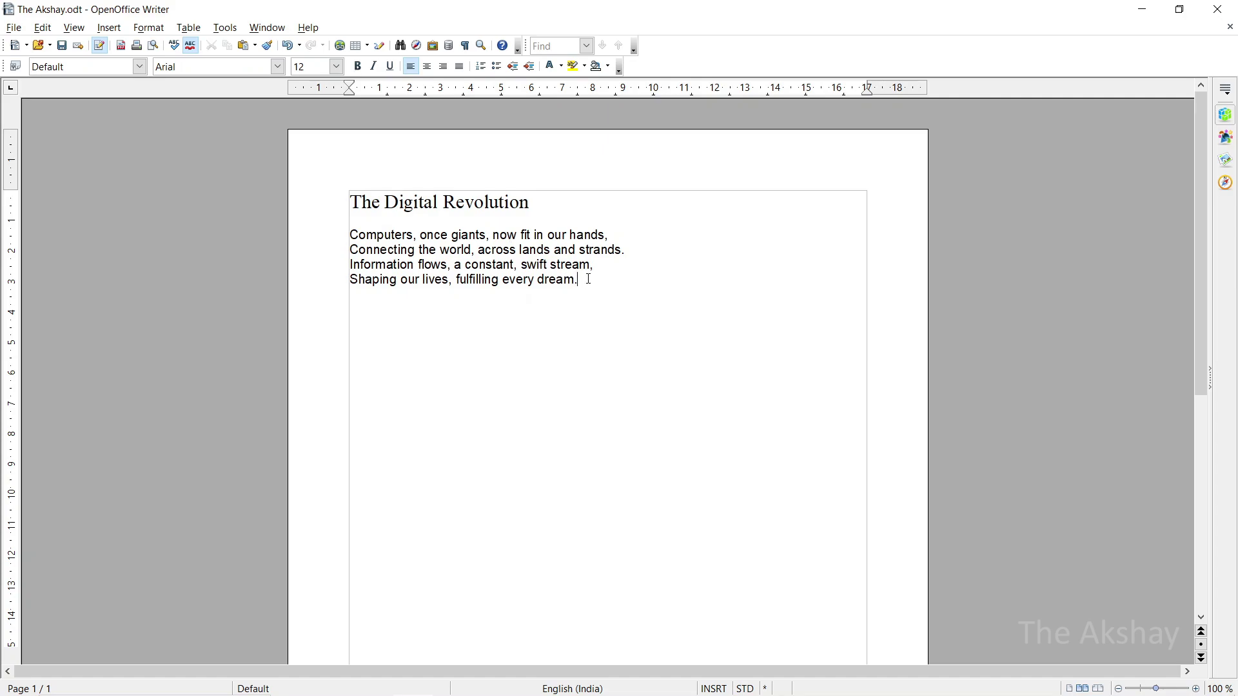
Set the four poem lines to Times New Roman, 14 pt.
drag(582, 283, 342, 232)
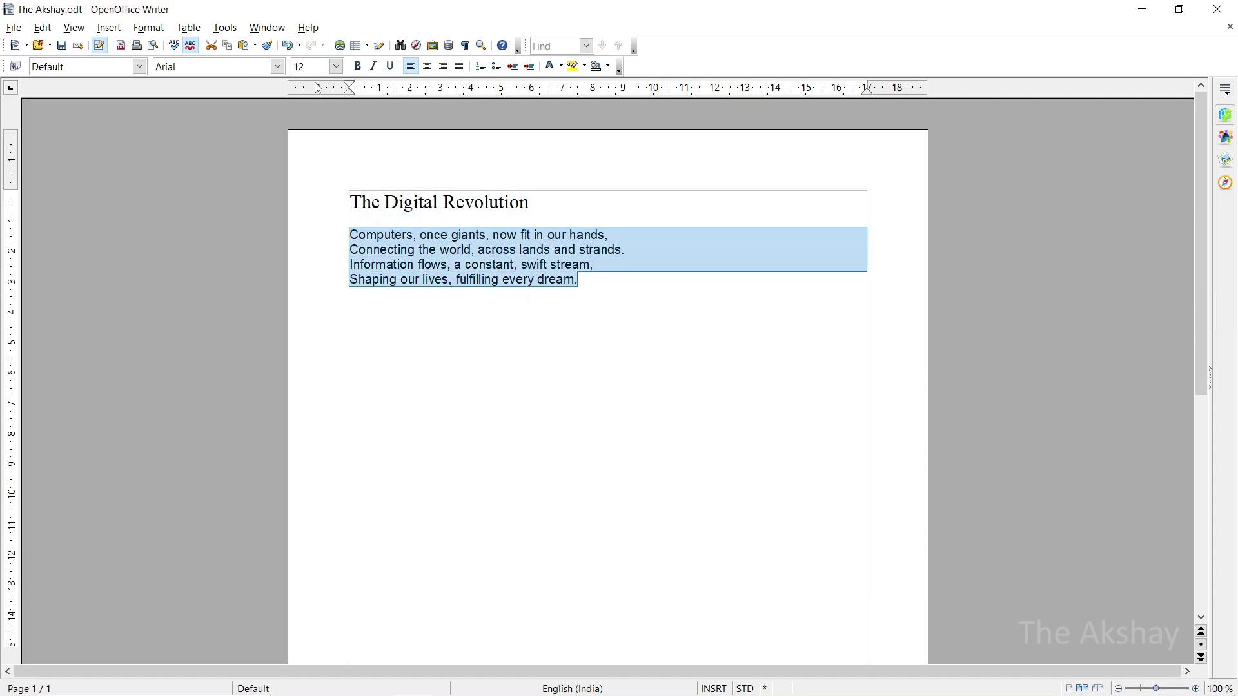
click(337, 66)
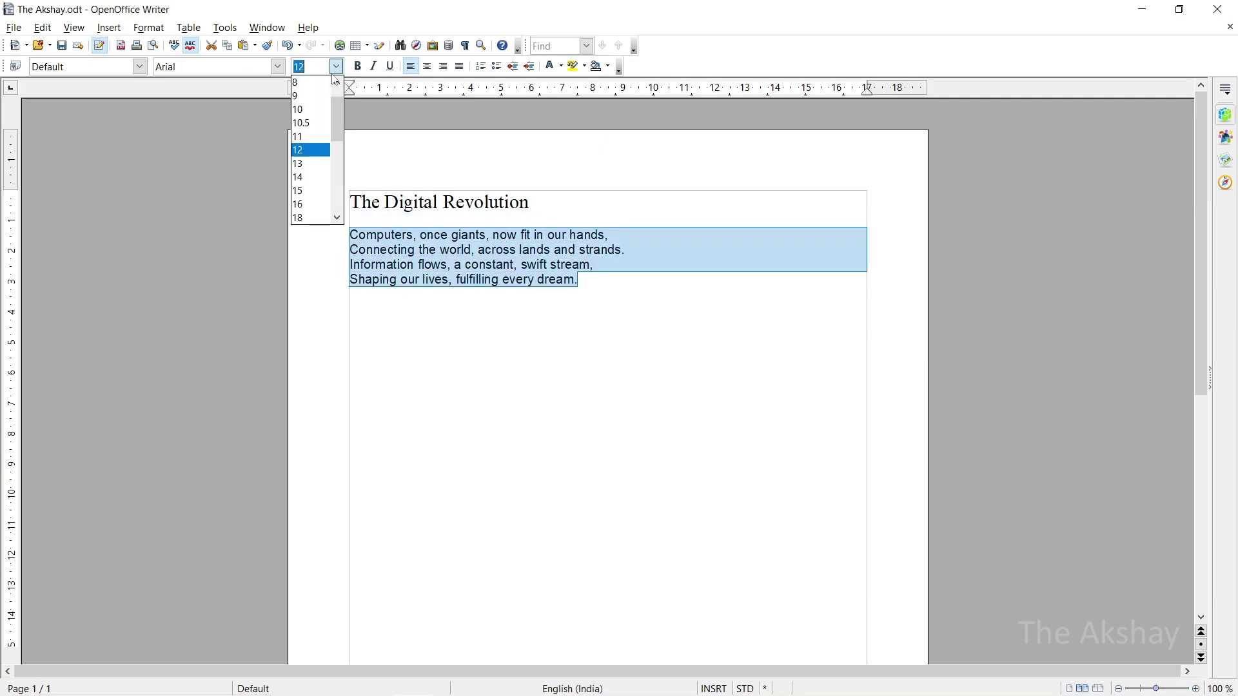
click(303, 177)
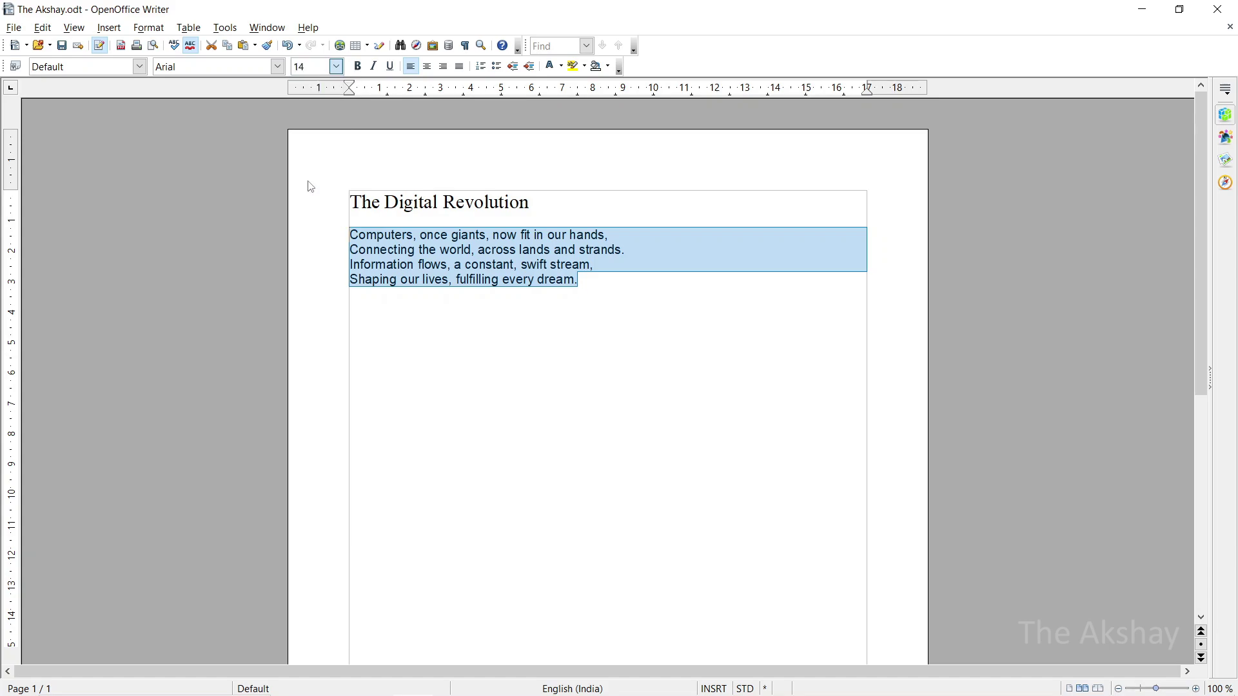
click(278, 66)
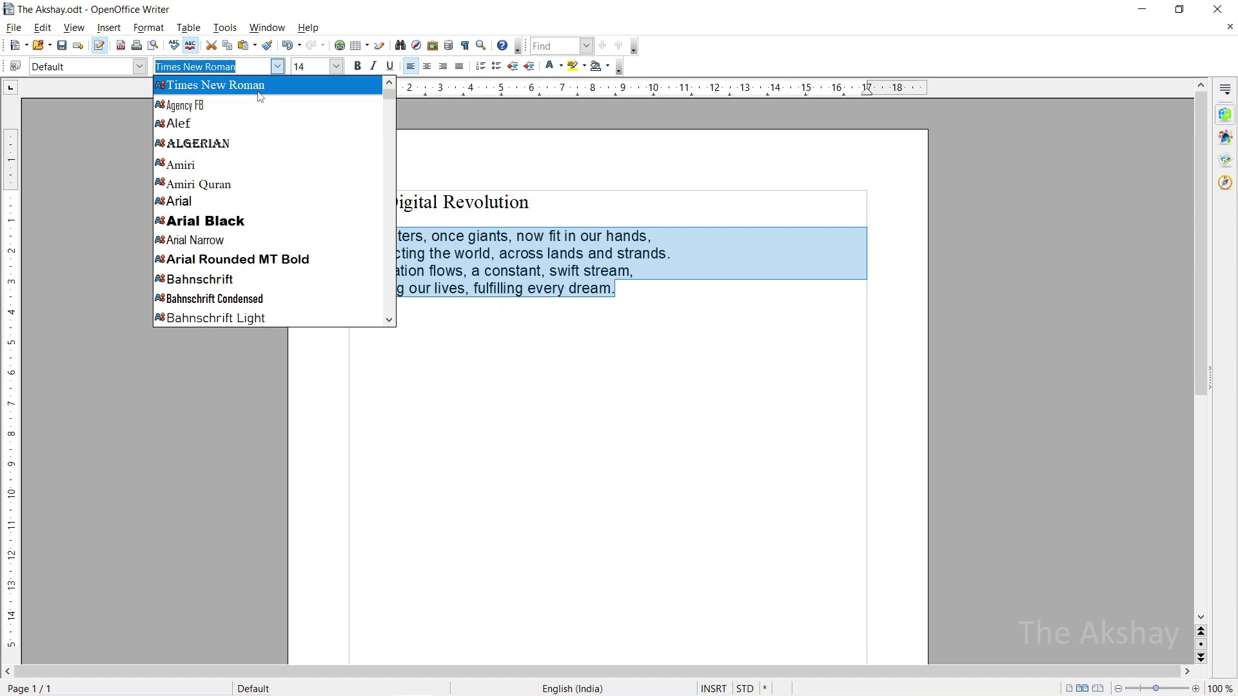
click(260, 92)
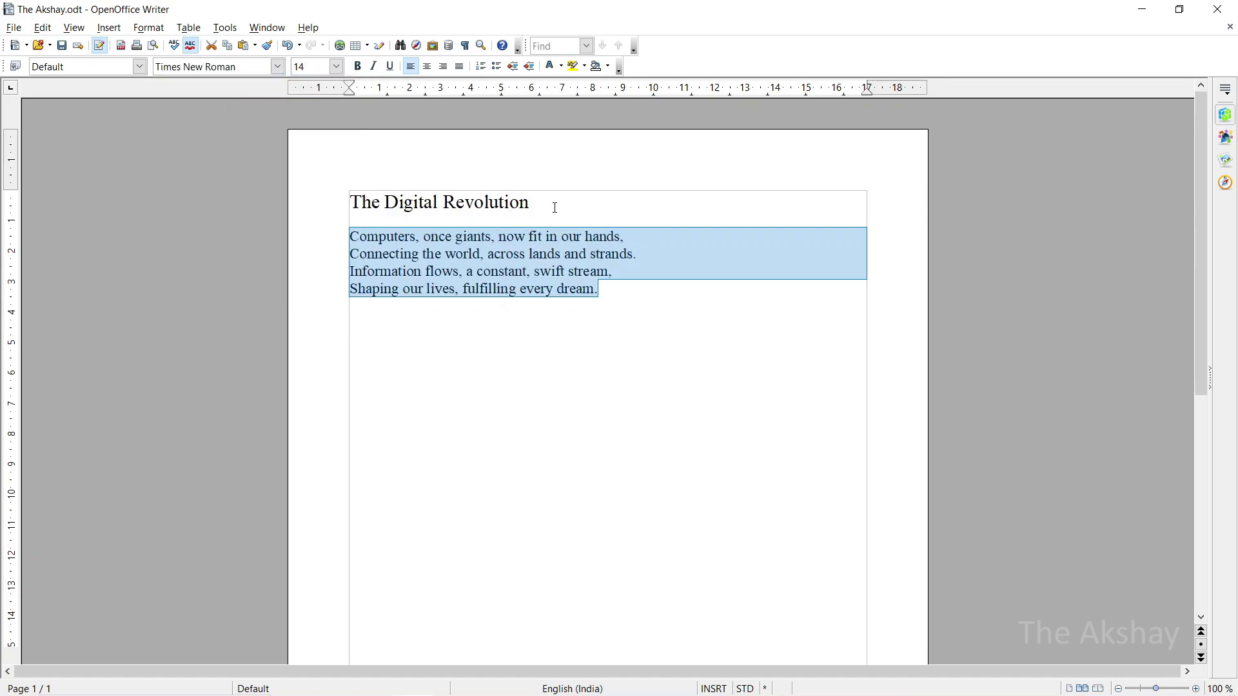
drag(555, 207, 304, 202)
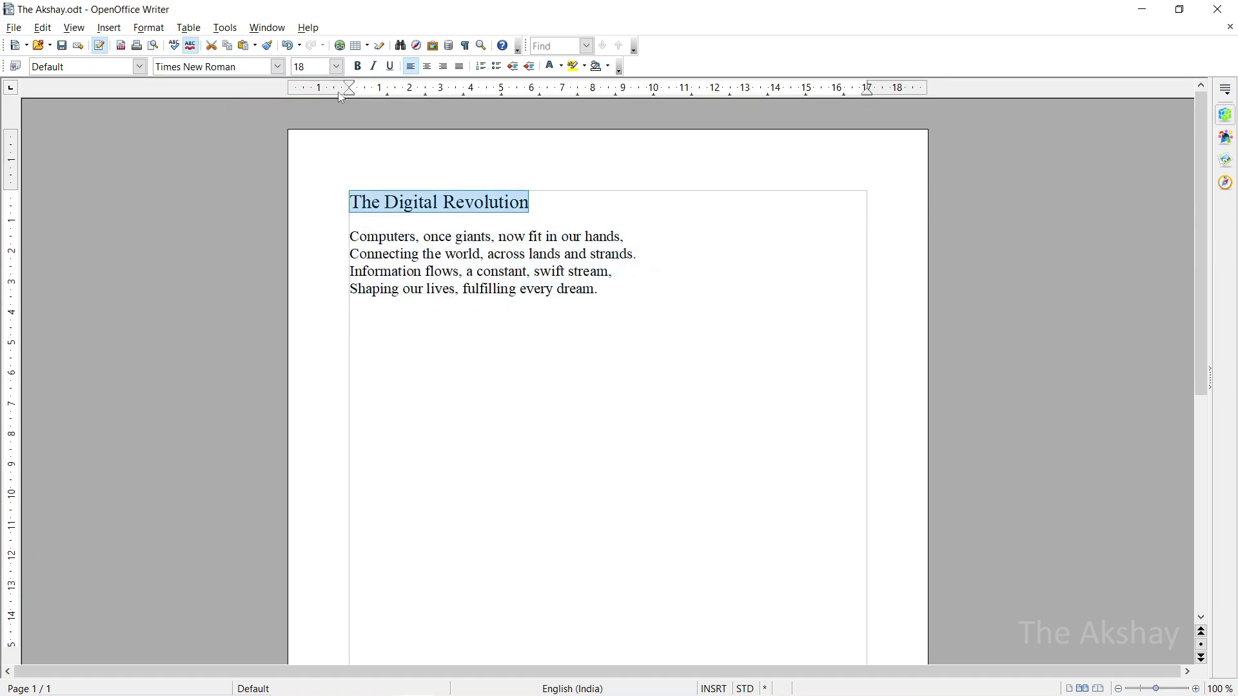
Make 'The Digital Revolution' title bold, underlined, centred and Blue 3.
click(358, 66)
click(391, 68)
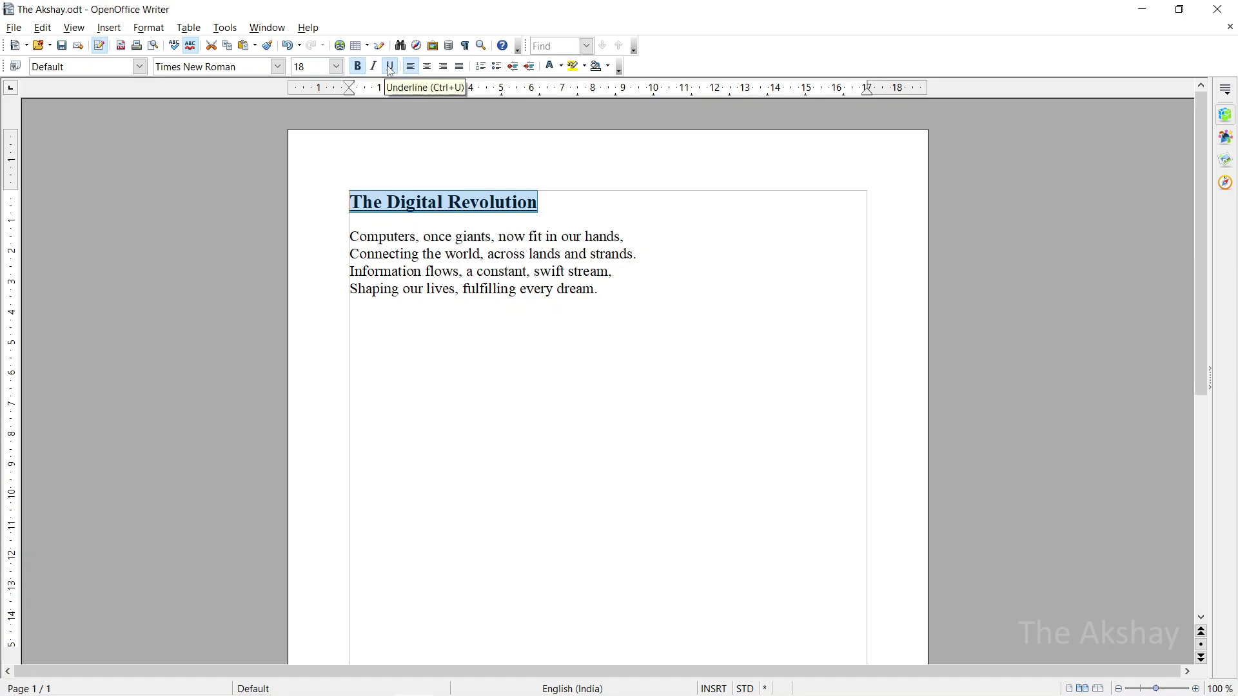
click(425, 70)
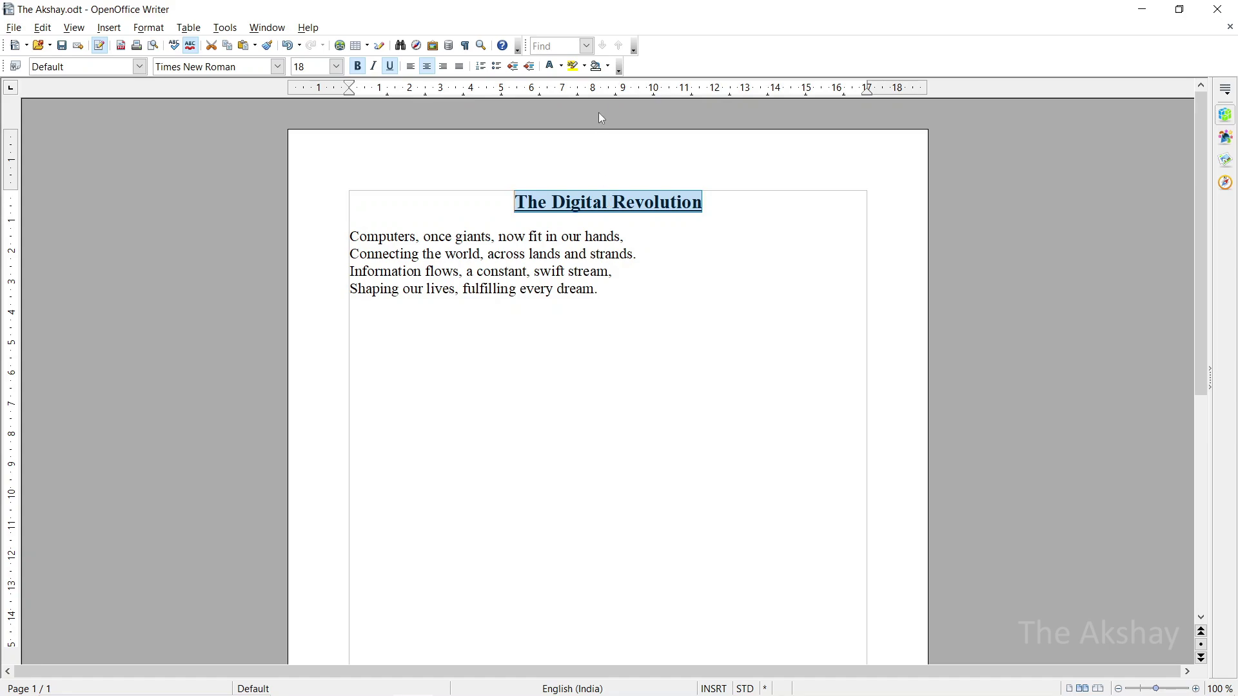
click(563, 69)
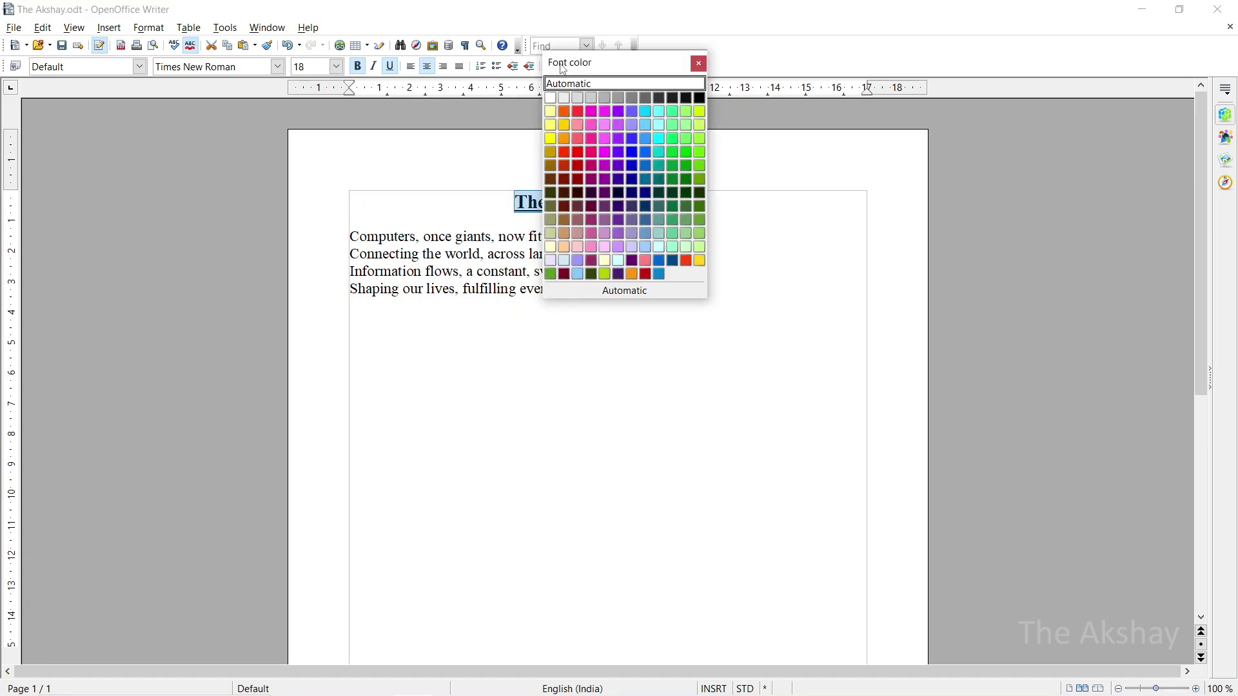
click(637, 157)
click(642, 302)
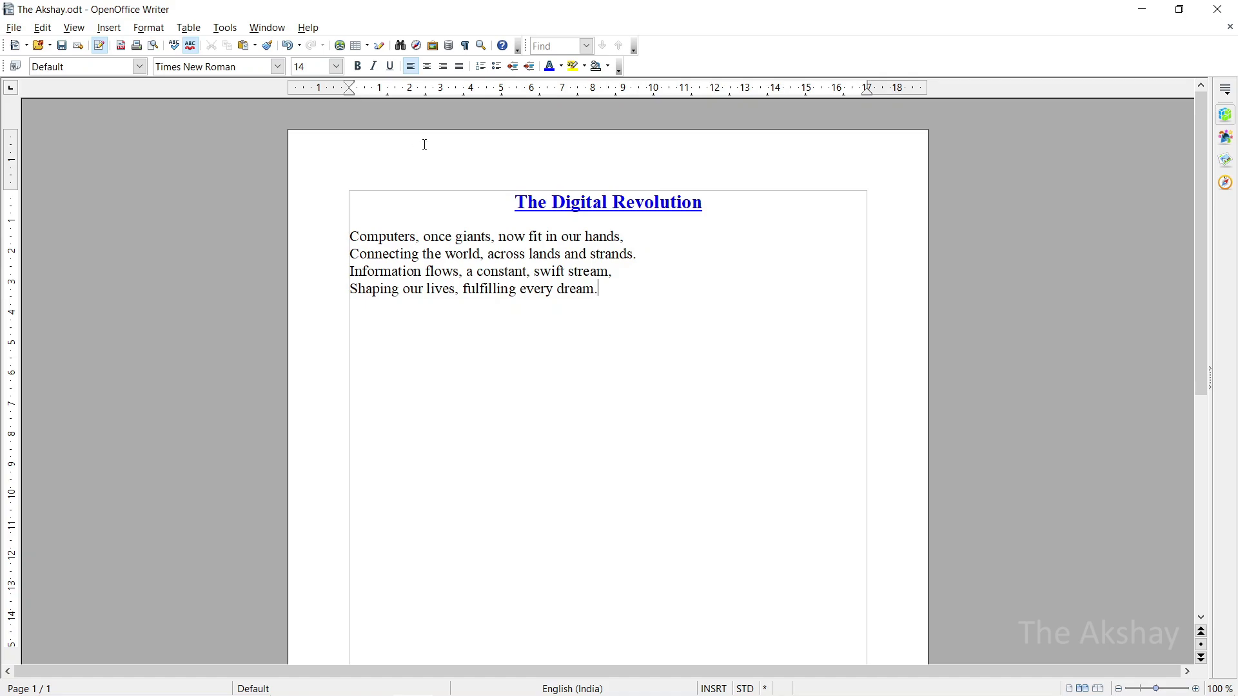
Set the left, right, top and bottom page margins to 3 cm each.
click(150, 29)
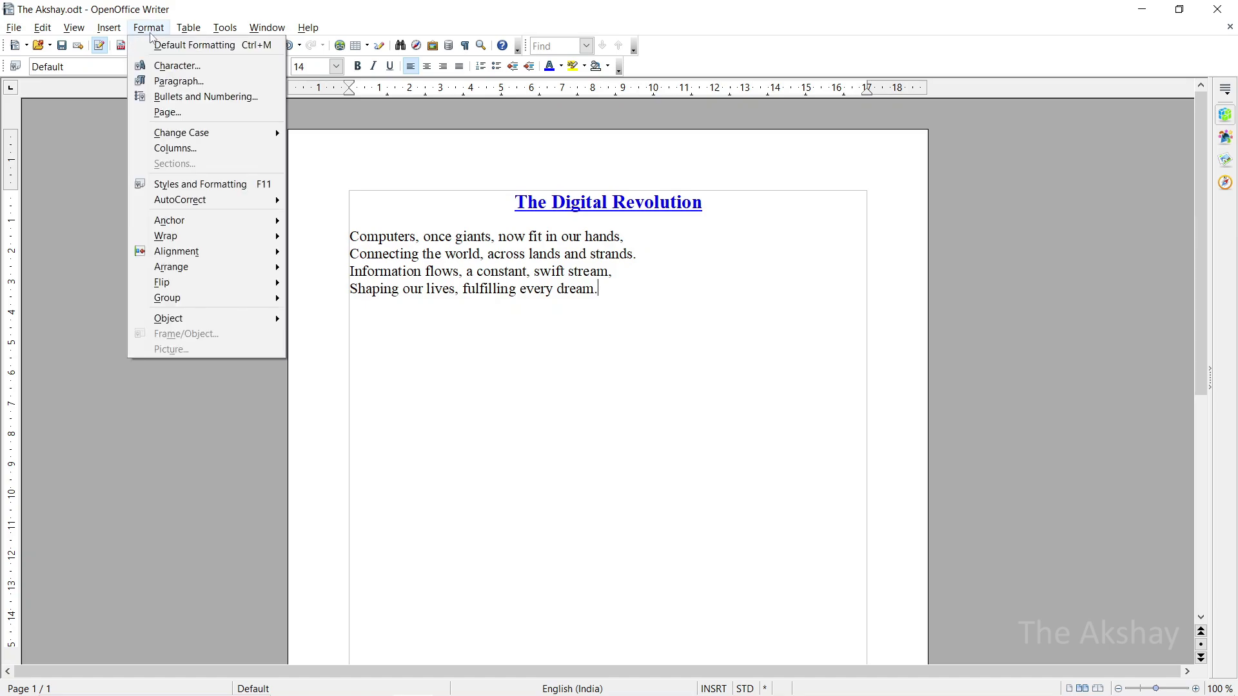
click(173, 113)
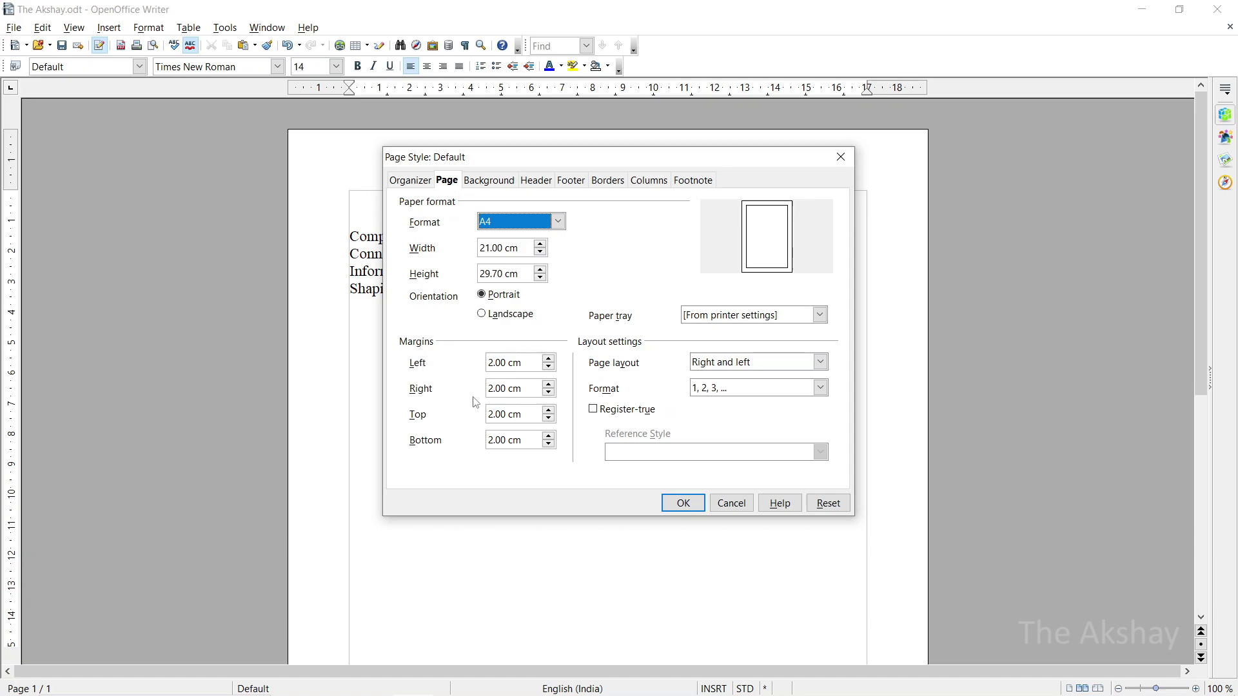
drag(609, 161, 782, 137)
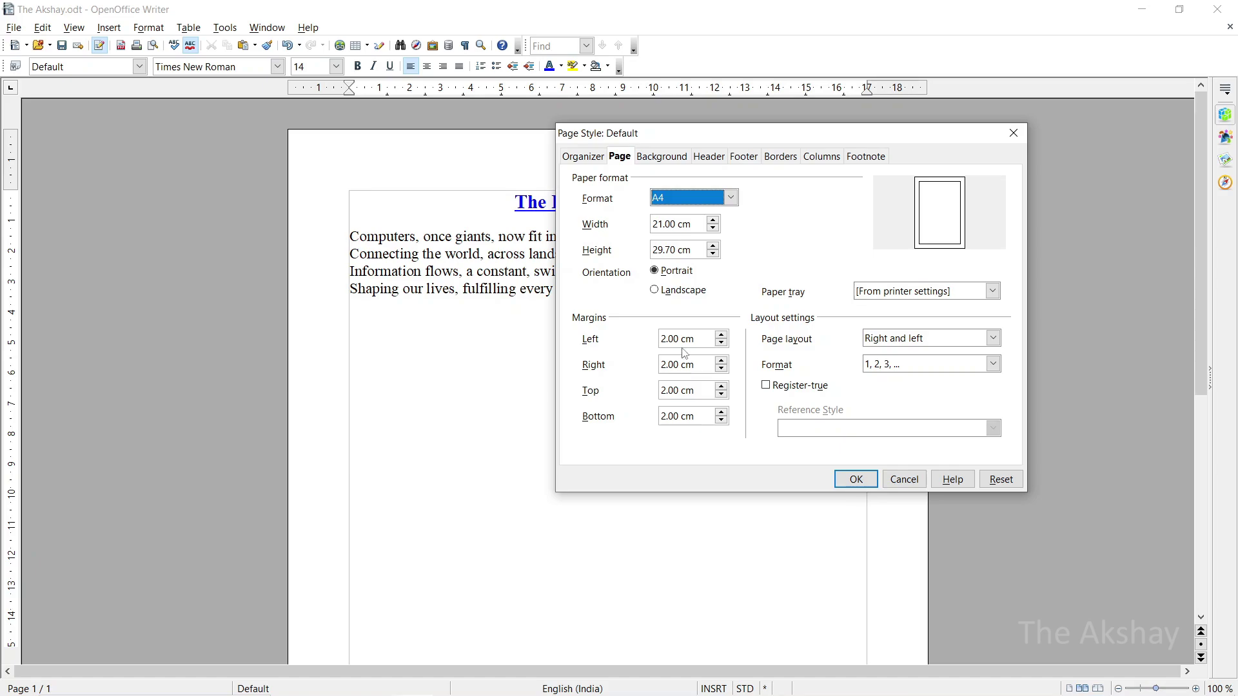
key(alt+l)
text(3)
key(Tab)
text(3)
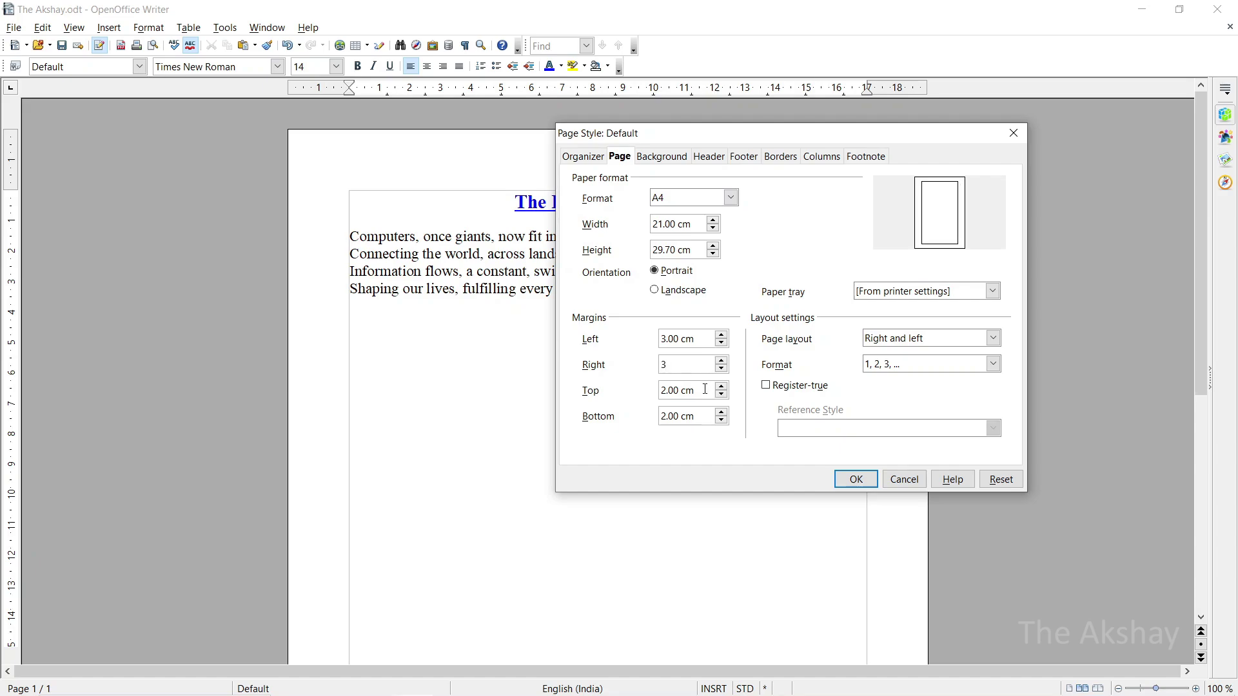
key(Tab)
text(3)
key(Tab)
text(3)
click(854, 479)
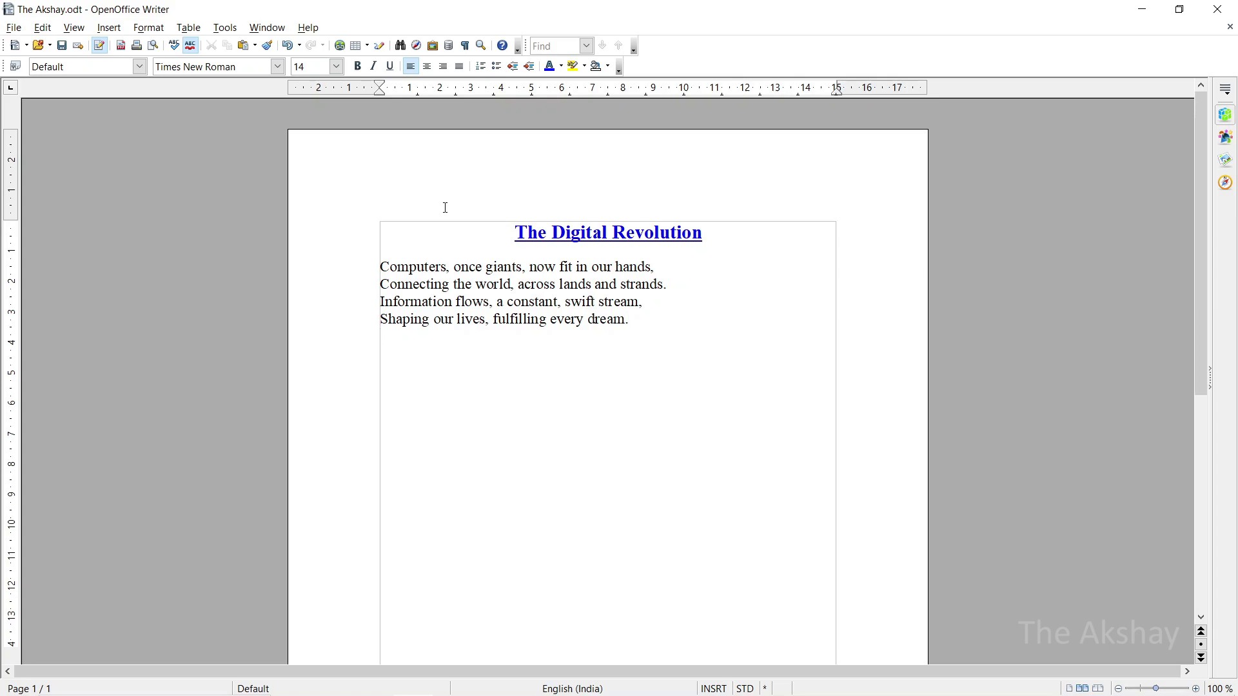
Add an empty line after the poem and bring up the Insert menu's Table entry.
key(Return)
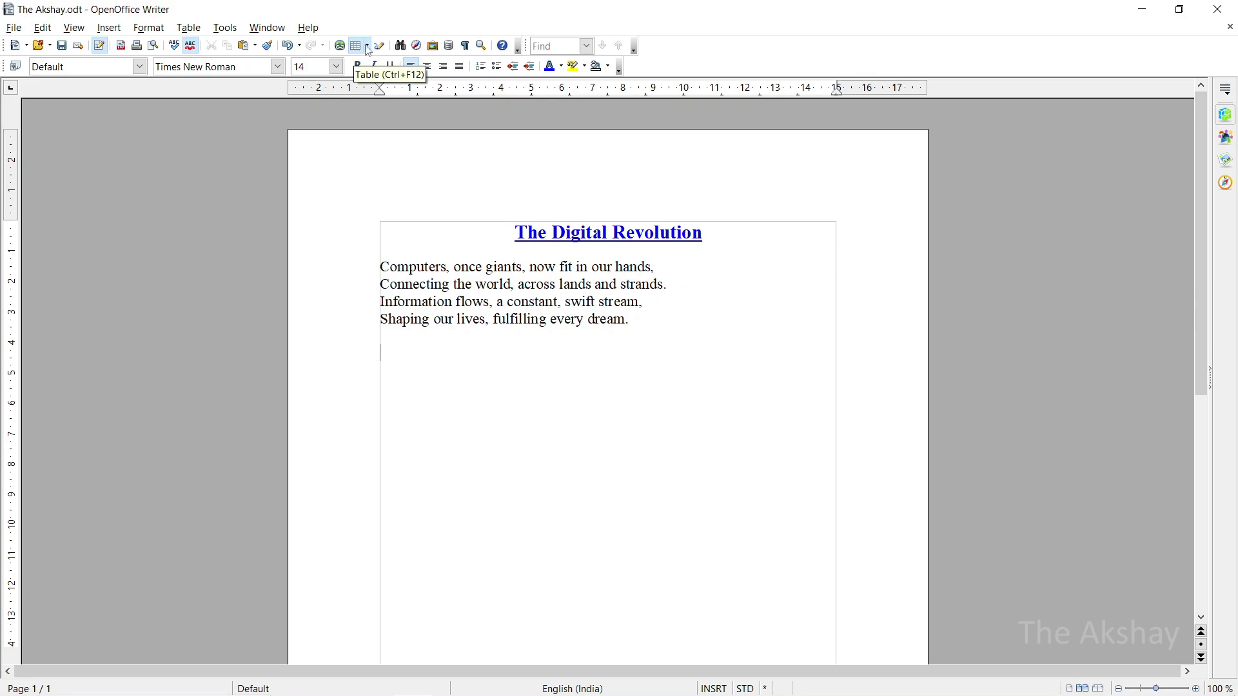
click(357, 45)
click(380, 20)
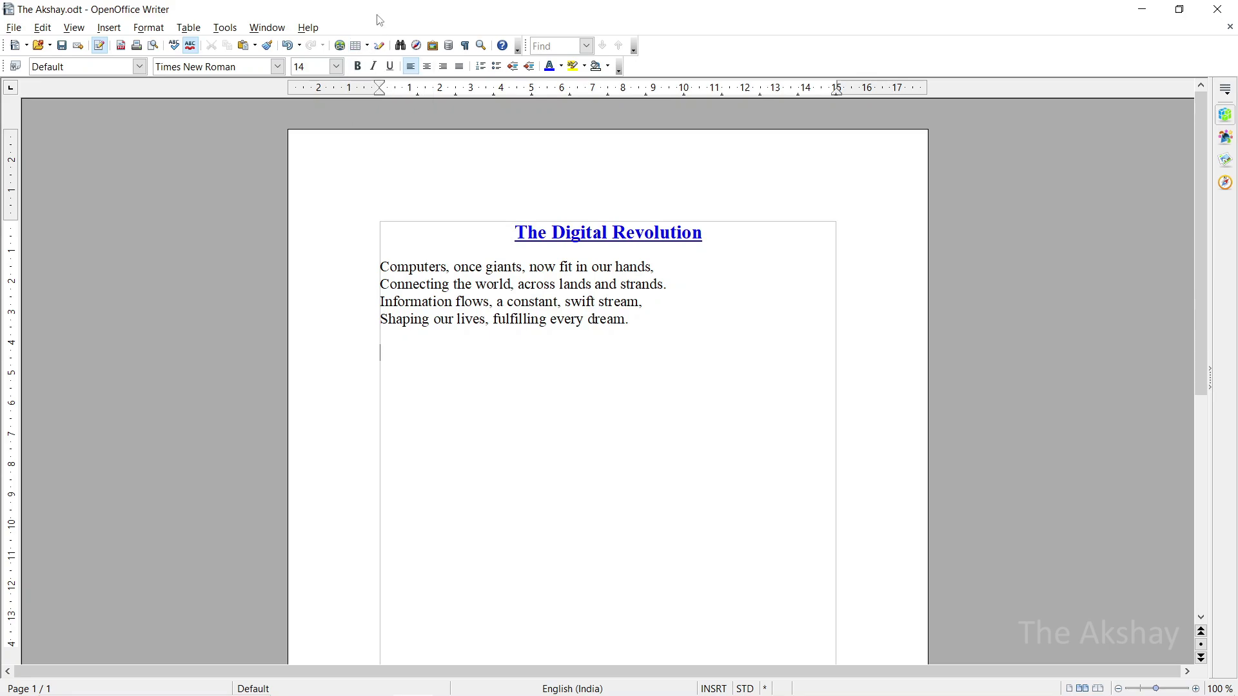
click(108, 29)
click(162, 330)
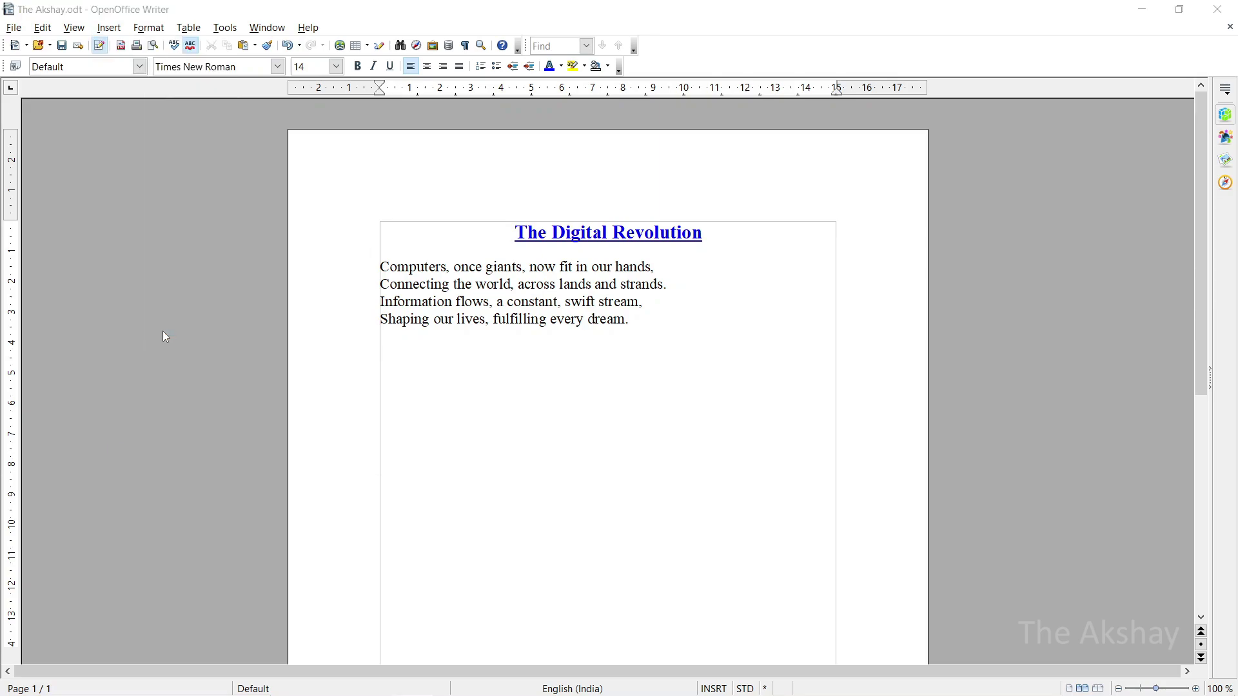
click(854, 198)
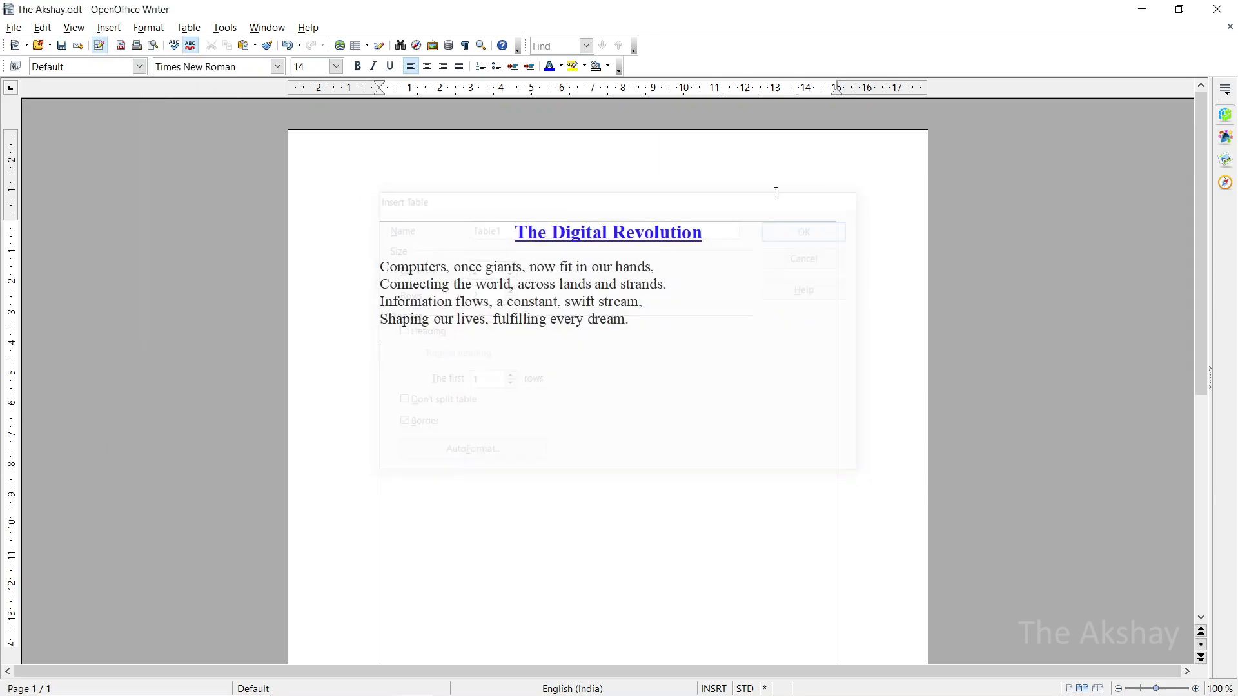
click(109, 27)
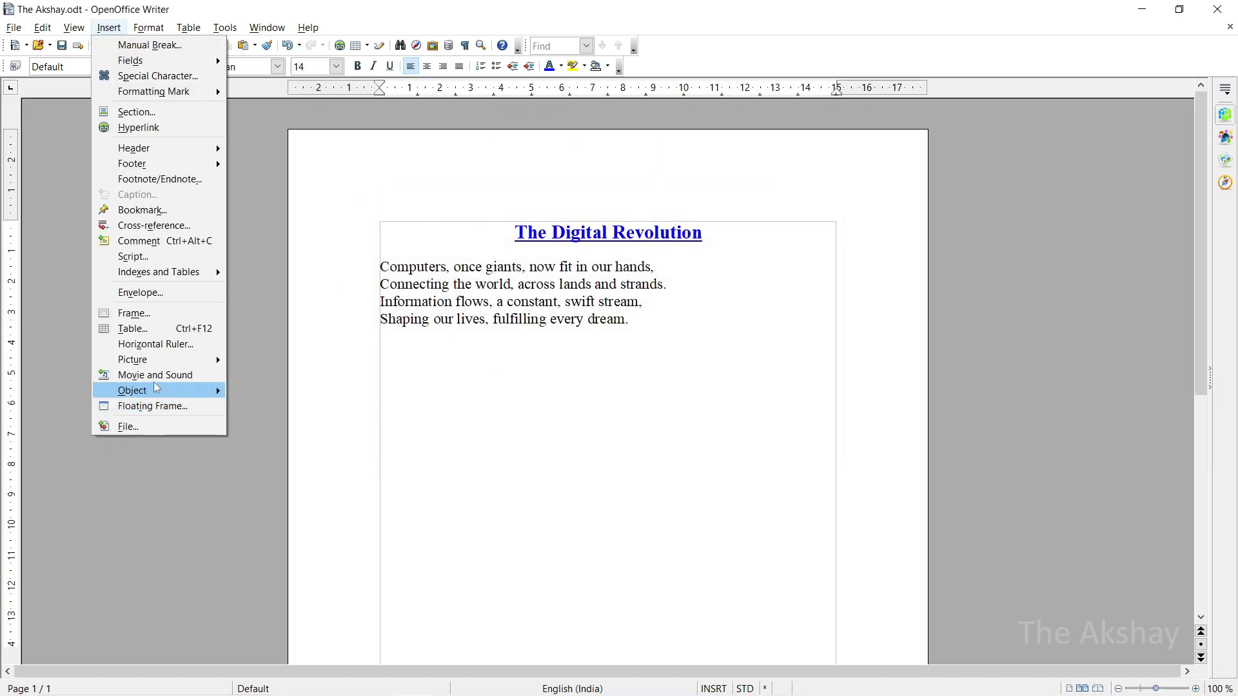
mouse_move(180, 367)
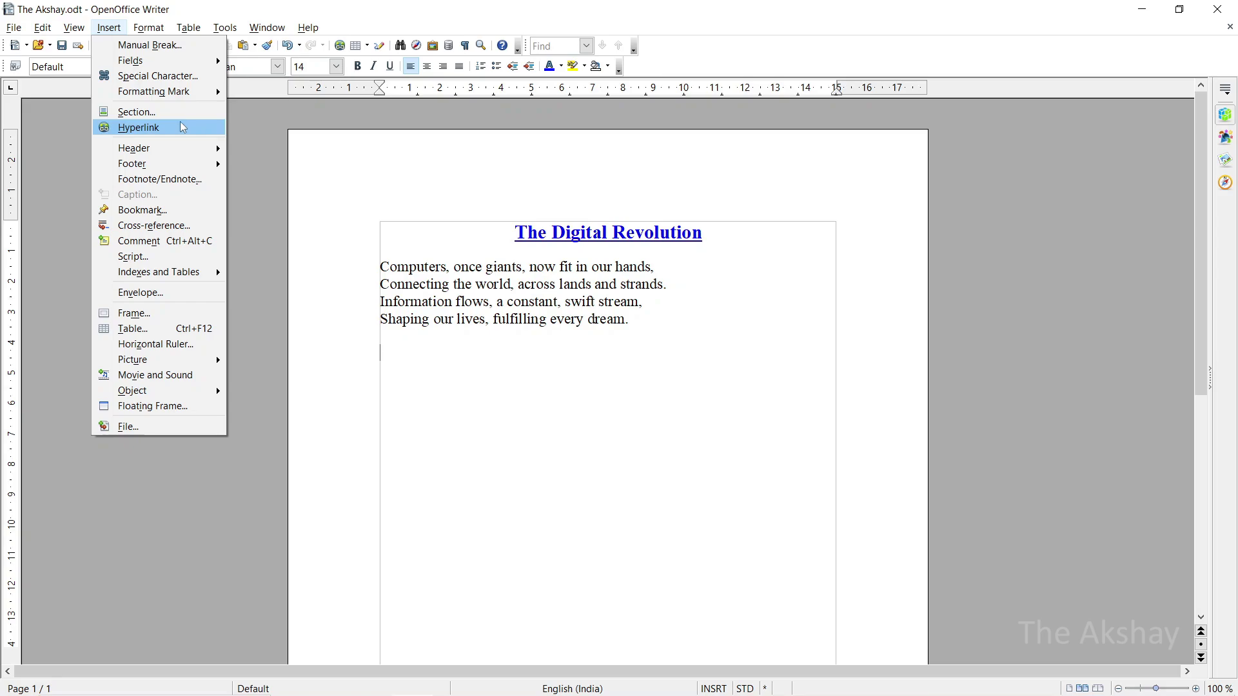
In Insert Table, specify 3 columns, 3 rows and a heading row.
click(147, 329)
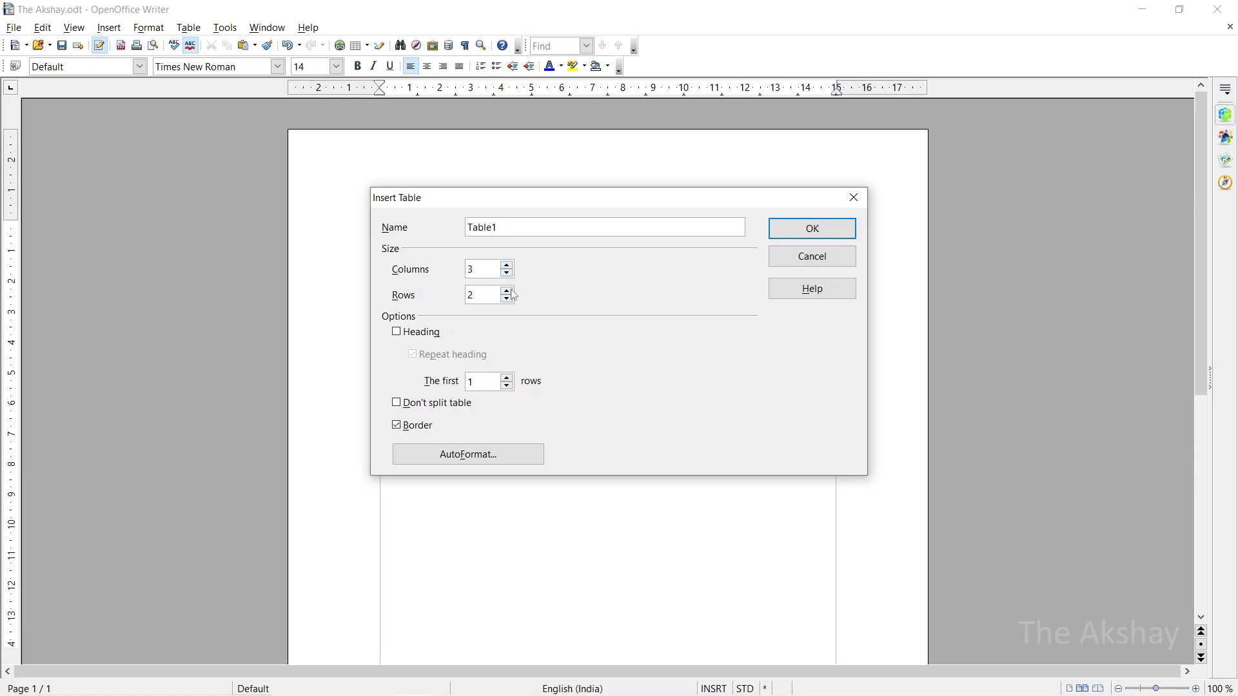
click(510, 291)
click(423, 337)
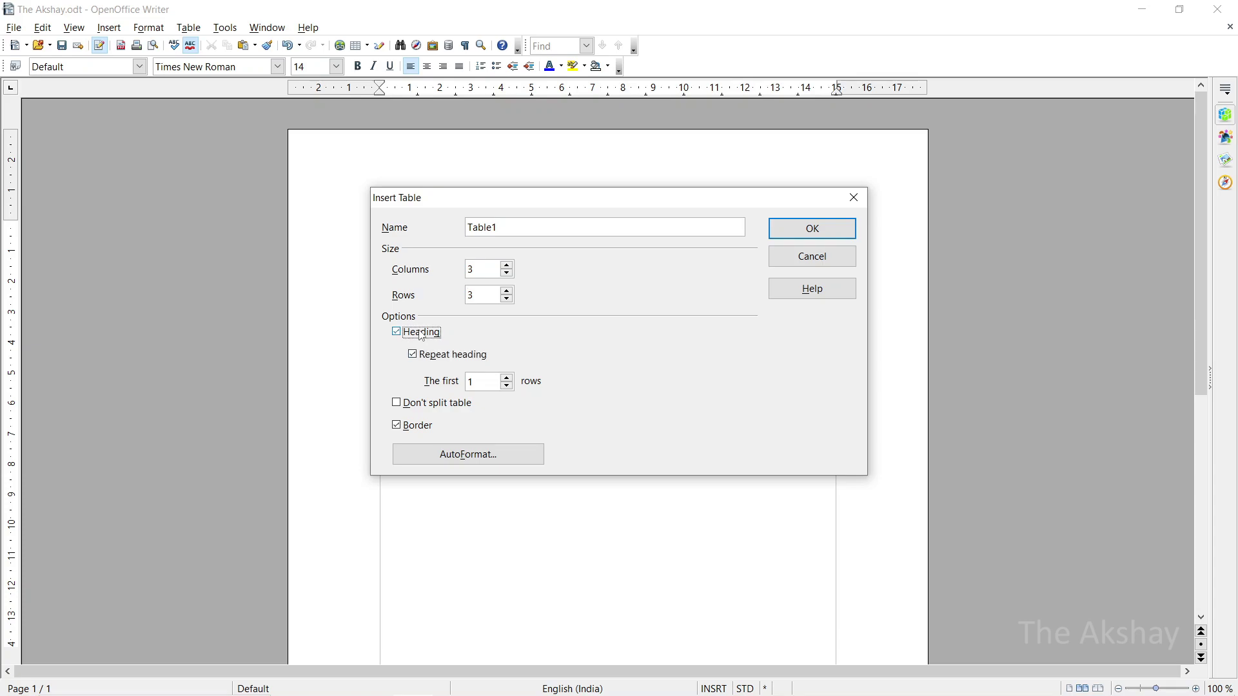
Insert the 3x3 table and paste in the prepared headings plus Communication and Education rows.
click(819, 228)
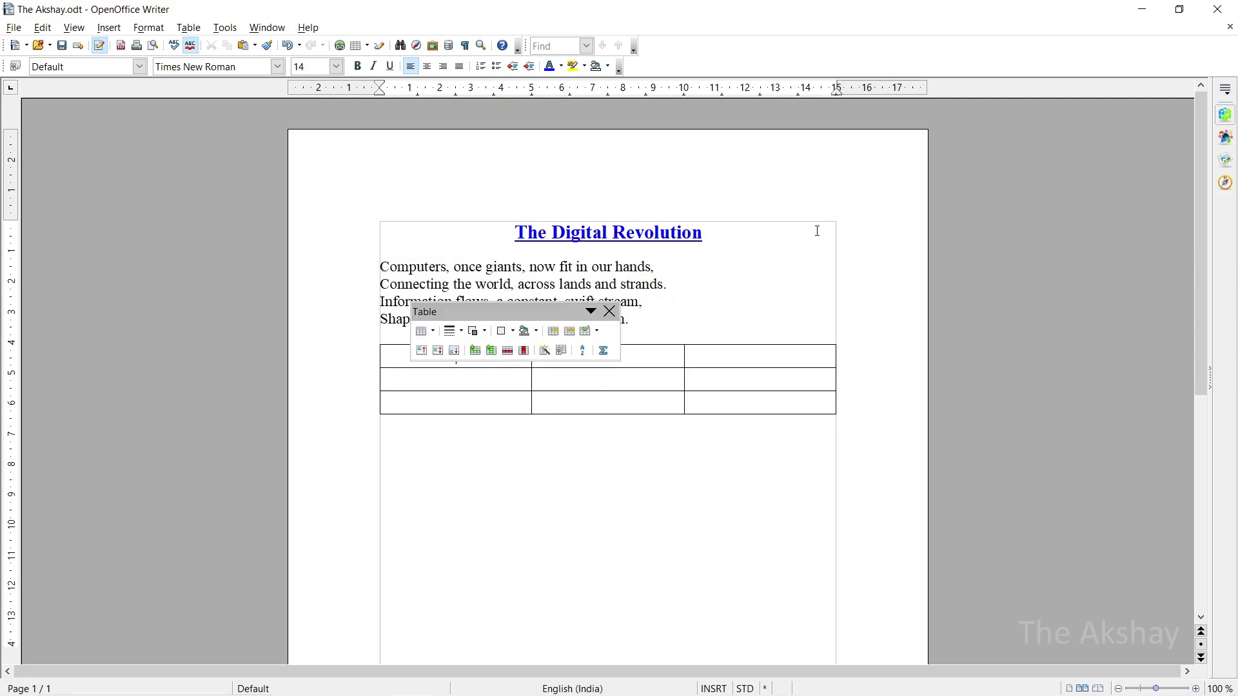
drag(488, 319, 474, 240)
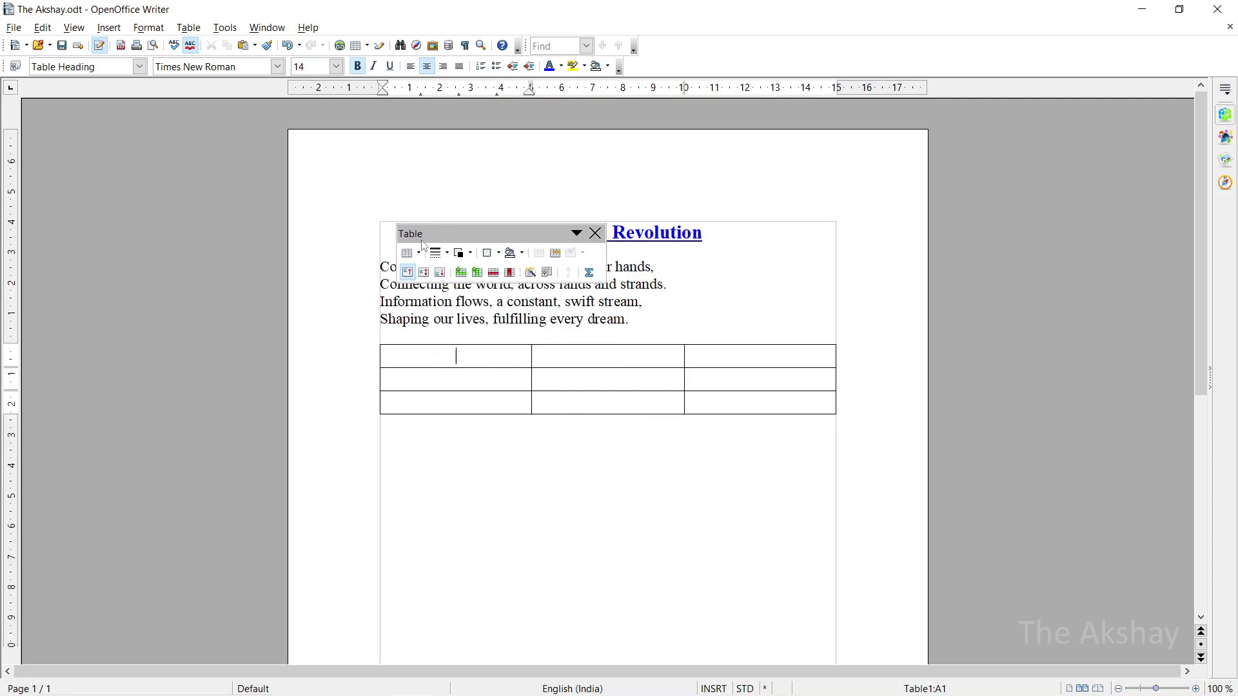
mouse_move(475, 238)
mouse_down()
mouse_move(505, 293)
mouse_move(456, 254)
mouse_move(469, 250)
mouse_up()
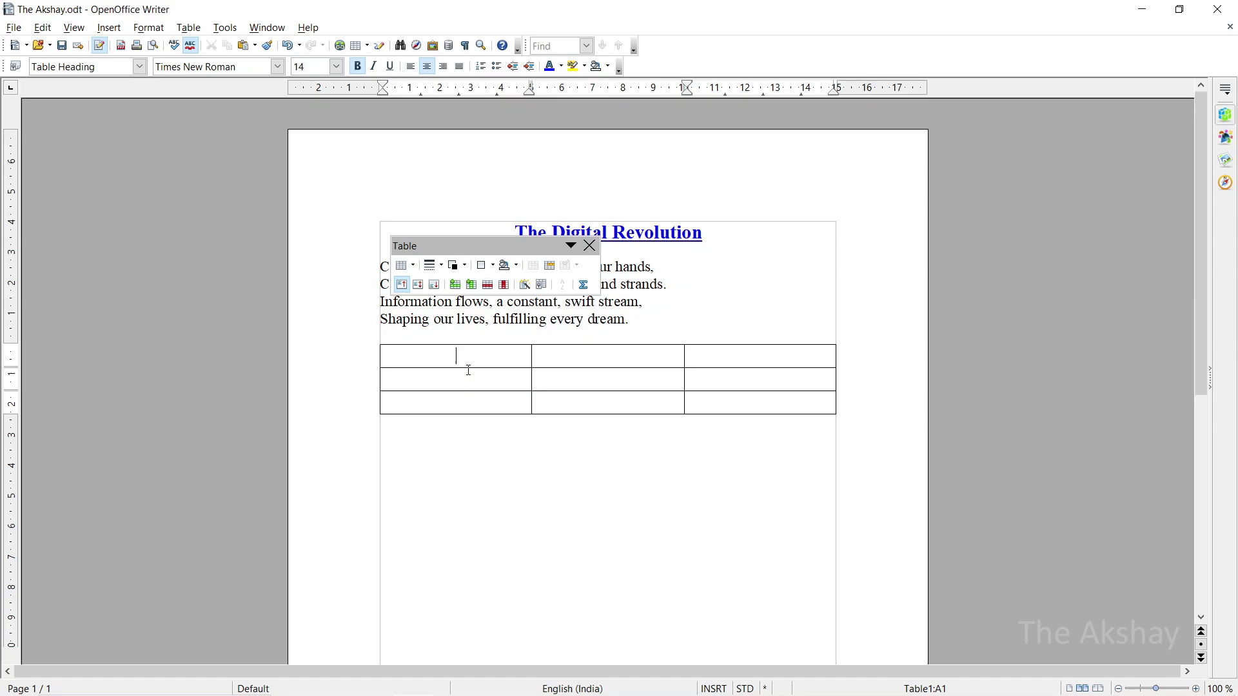
text(Area of Impact	Positive Effect	Negative Effect Communication	Instant global connection, information sharing	Spread of misinformation, privacy concerns Education	Access to vast resources, personalized learning	Digital divide, potential for distraction)
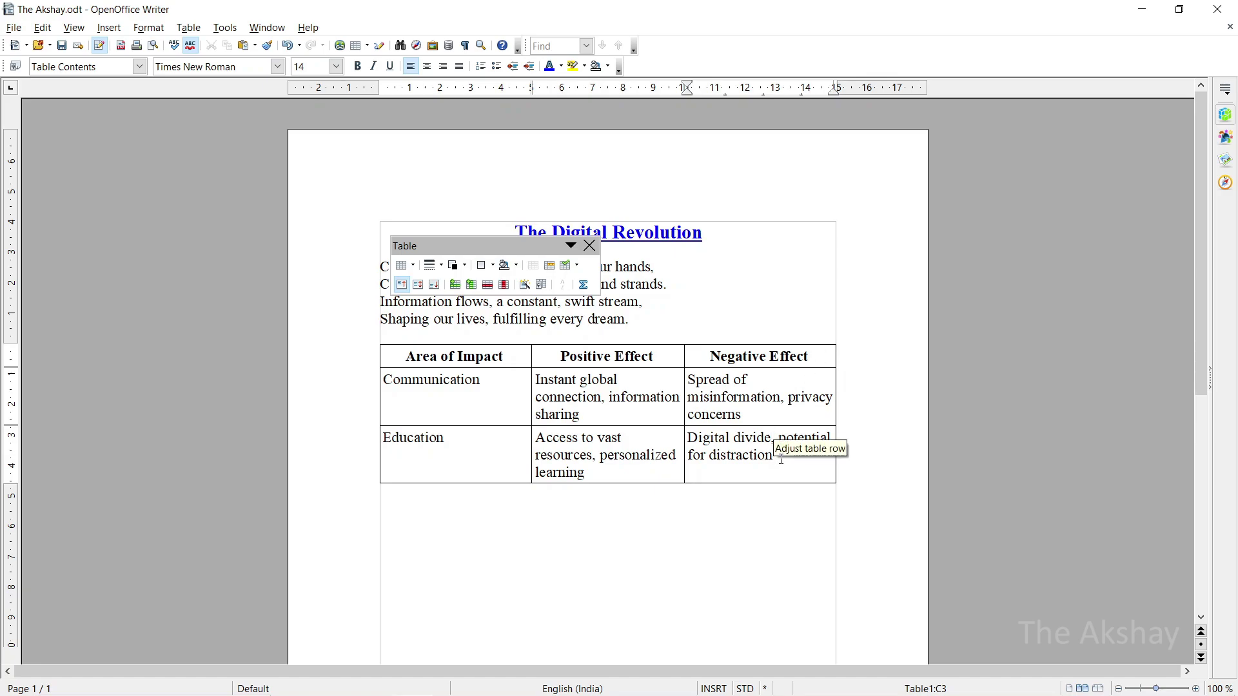
Select the table's rows and centre their text horizontally.
drag(785, 463, 423, 361)
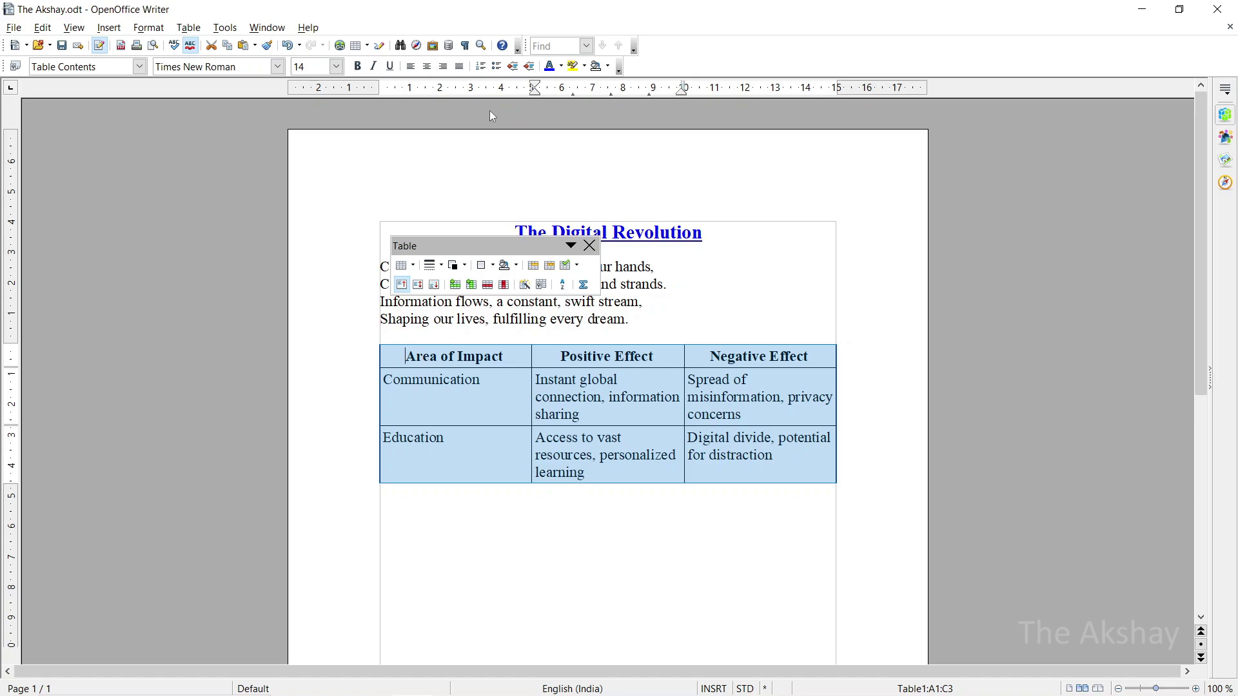
click(427, 67)
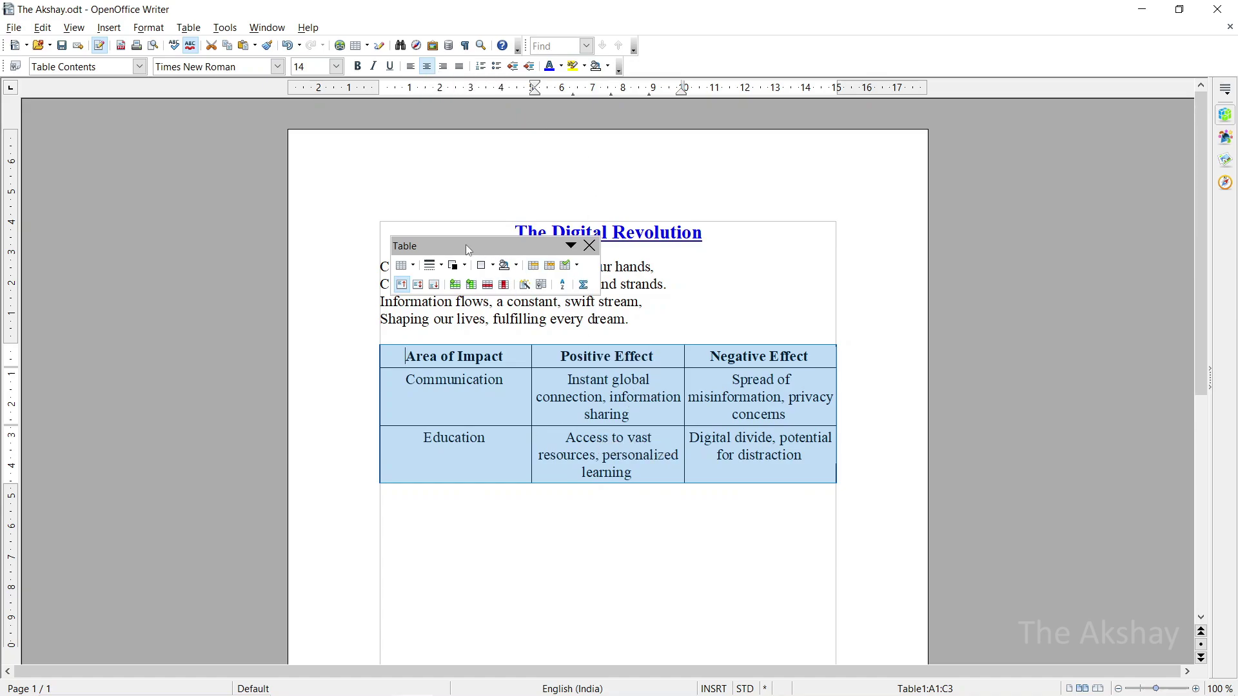
drag(466, 245, 582, 251)
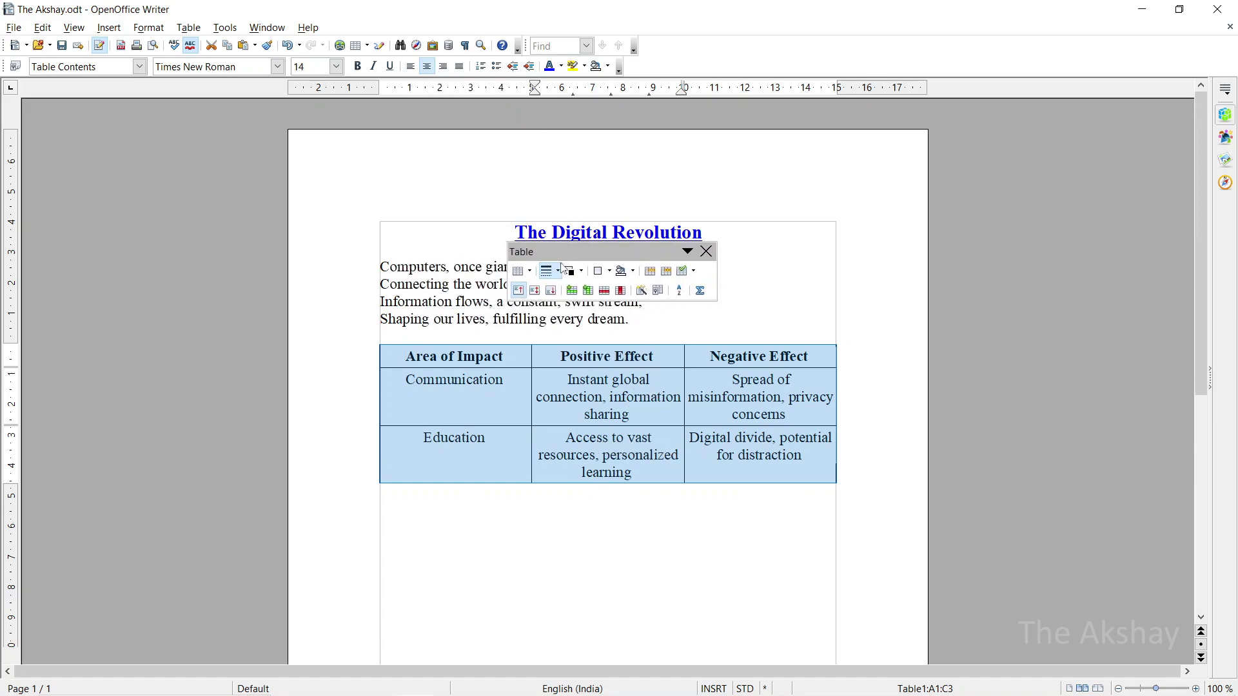
Give the table 5 pt borders and a pale light-blue cell background.
click(559, 271)
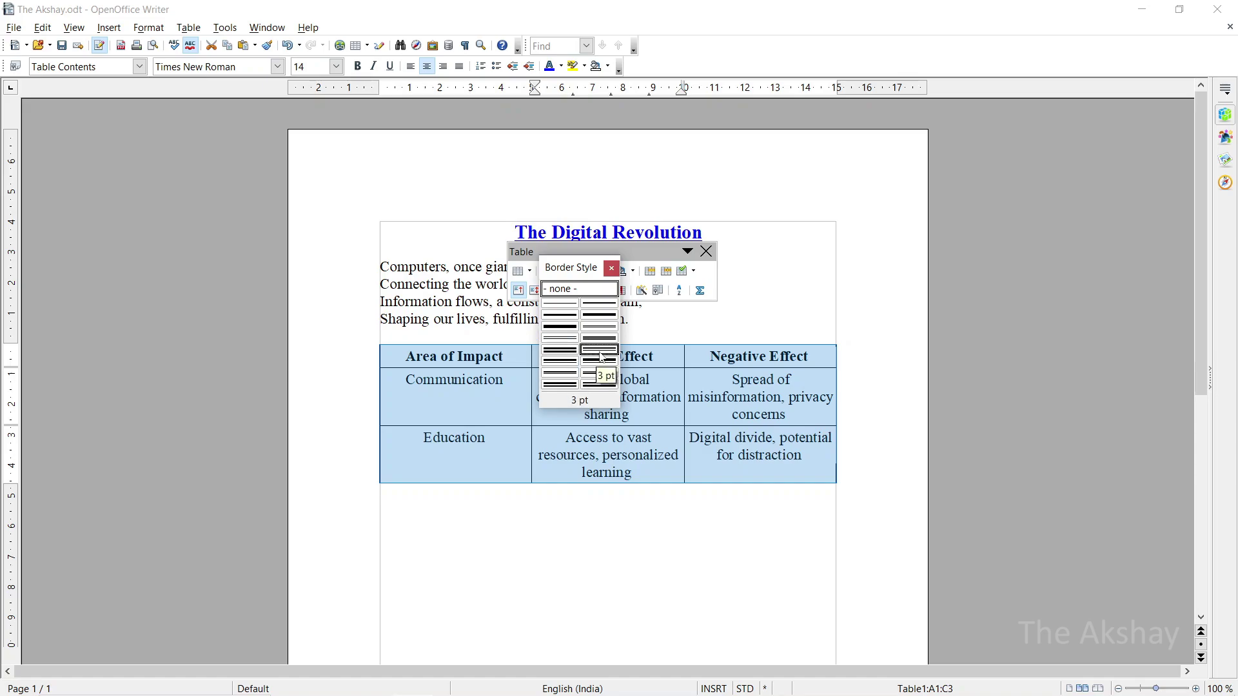
click(560, 327)
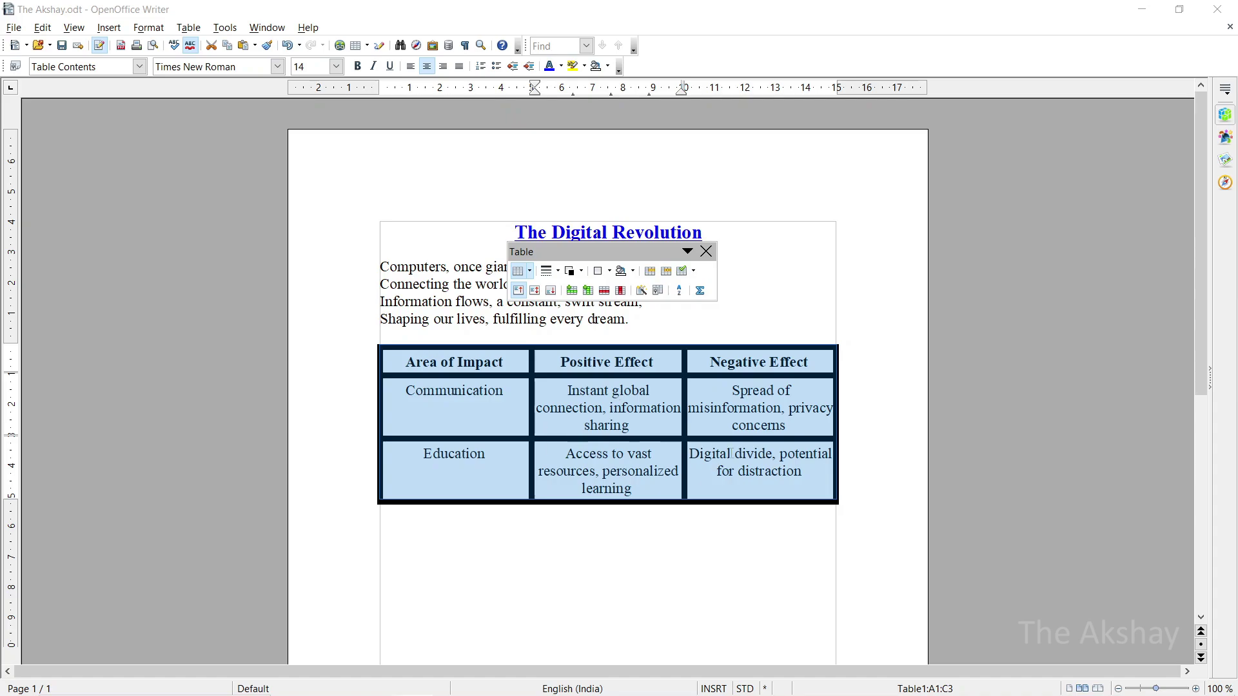
click(634, 271)
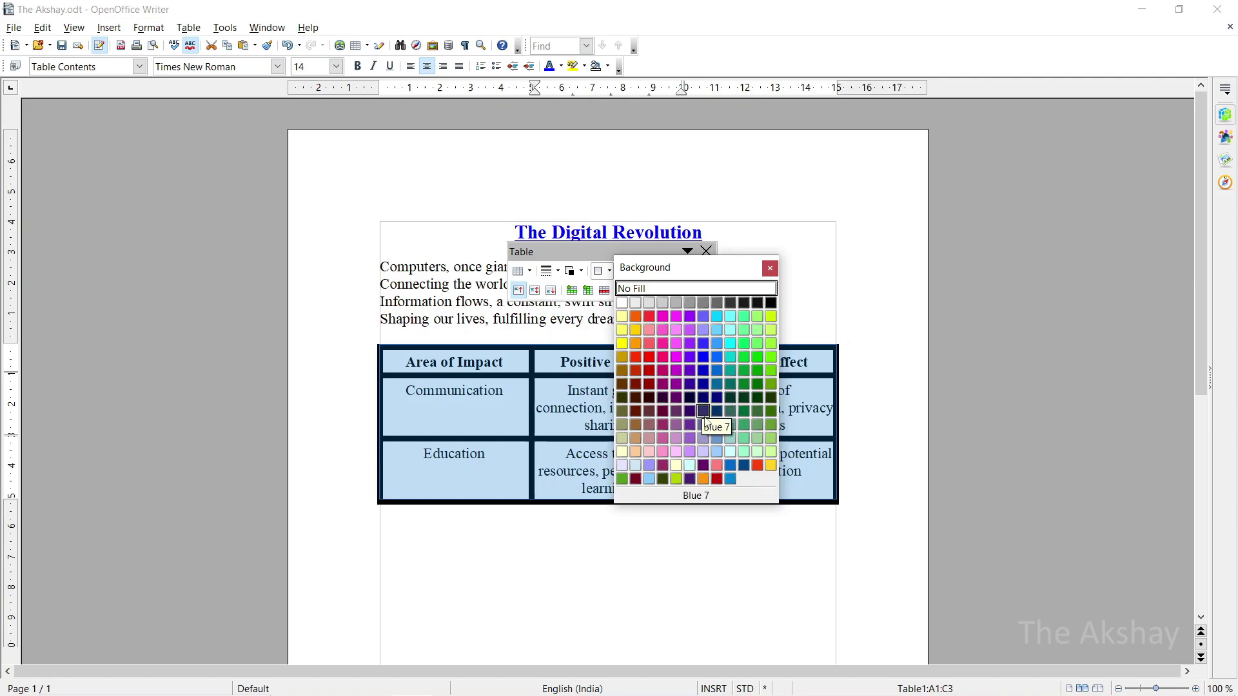
click(704, 330)
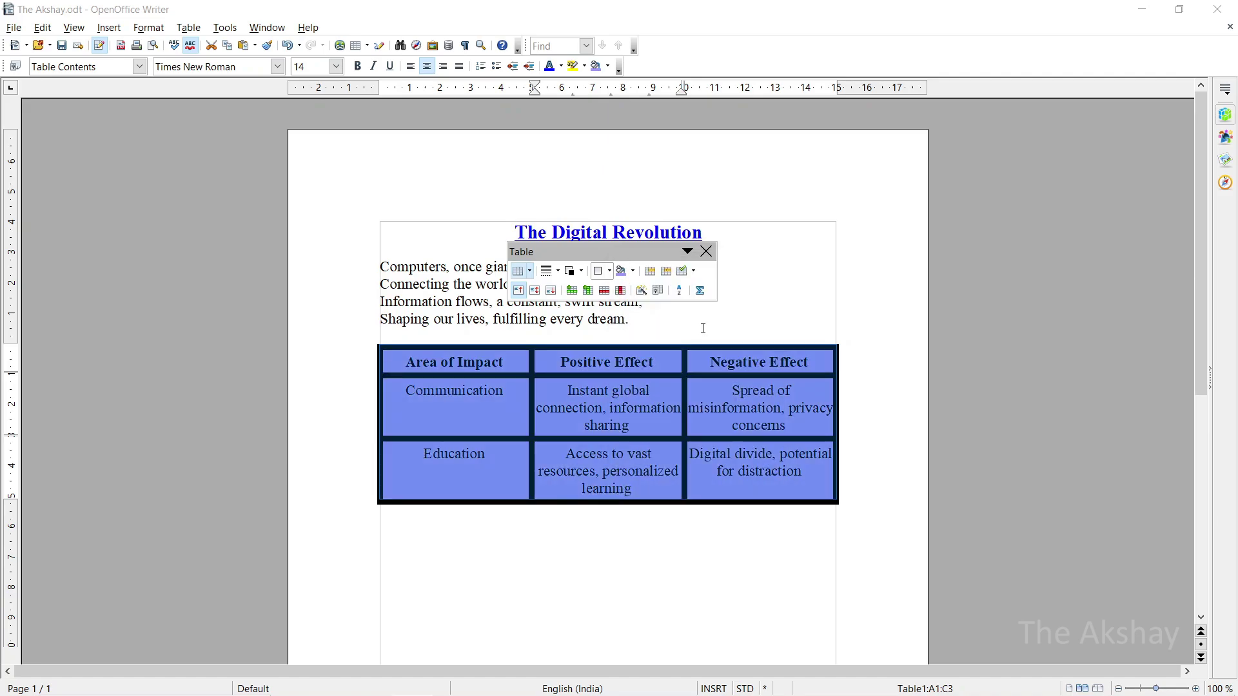
click(623, 271)
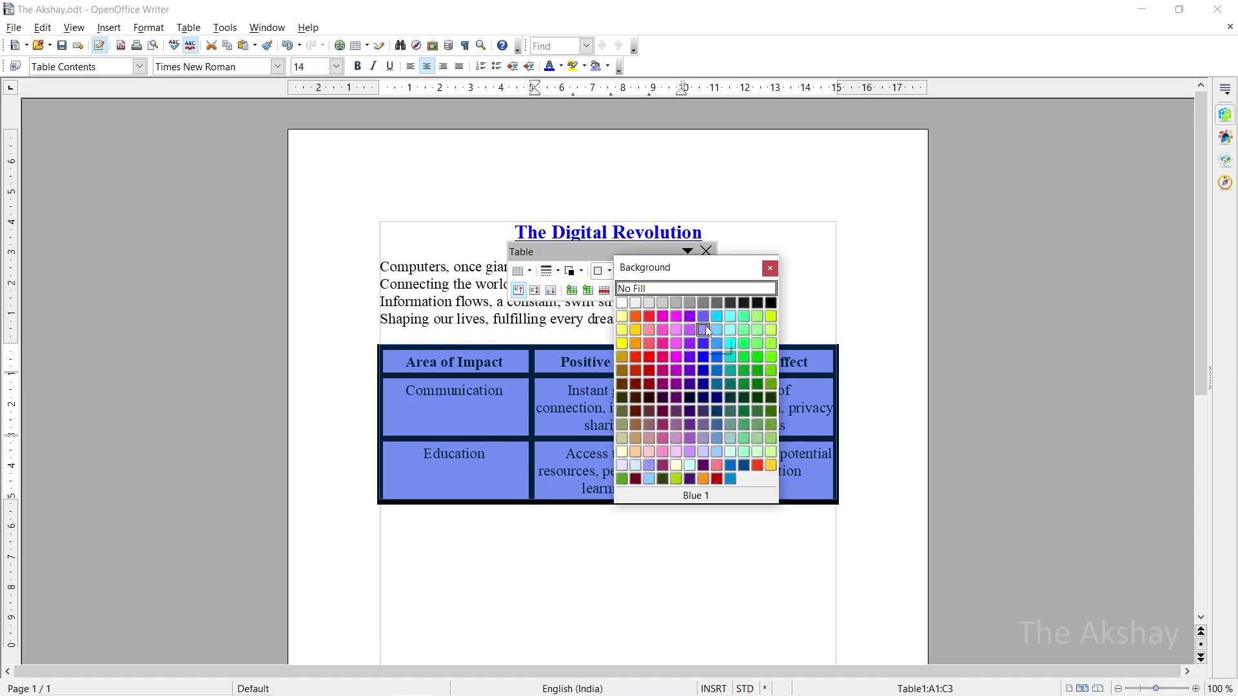
click(703, 452)
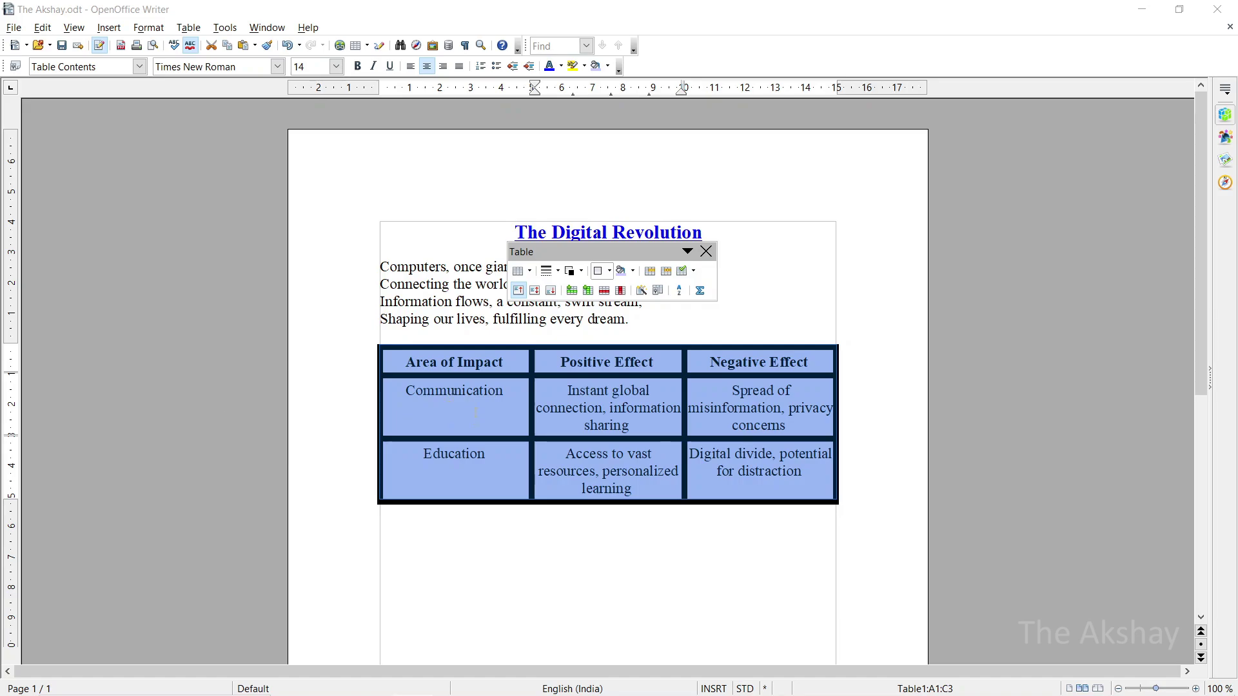
Vertically centre the table text, then close the Table toolbar and reopen View > Toolbars.
click(535, 291)
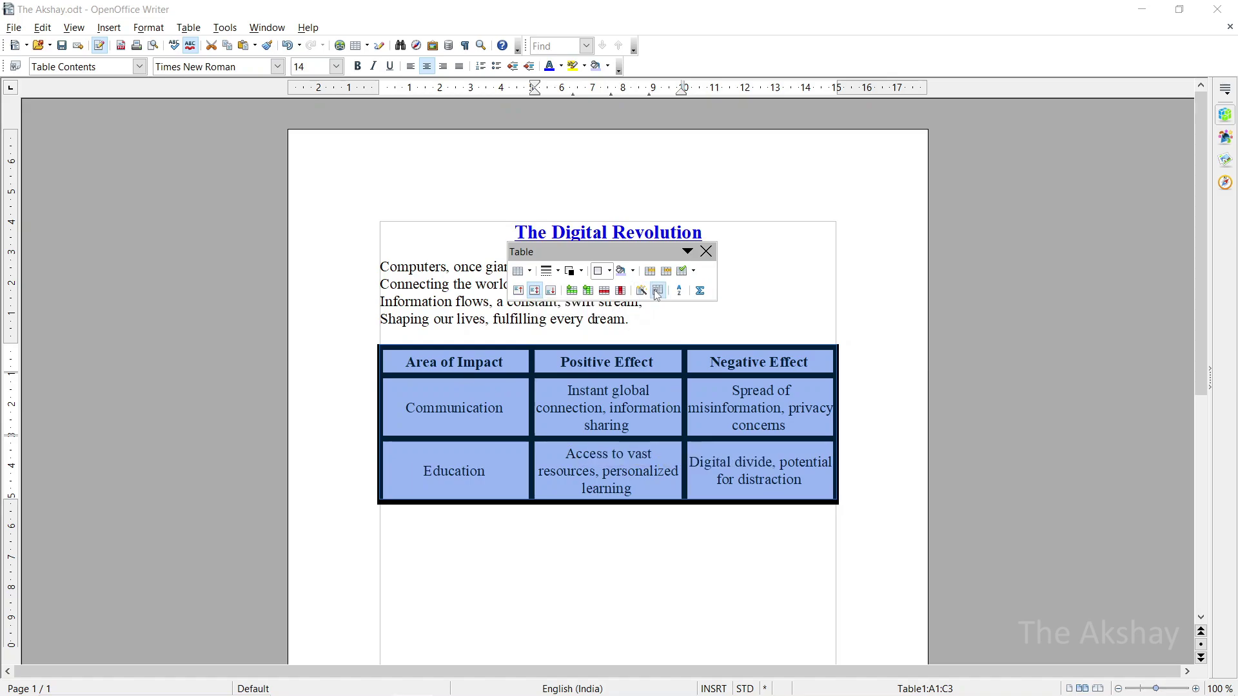
click(706, 252)
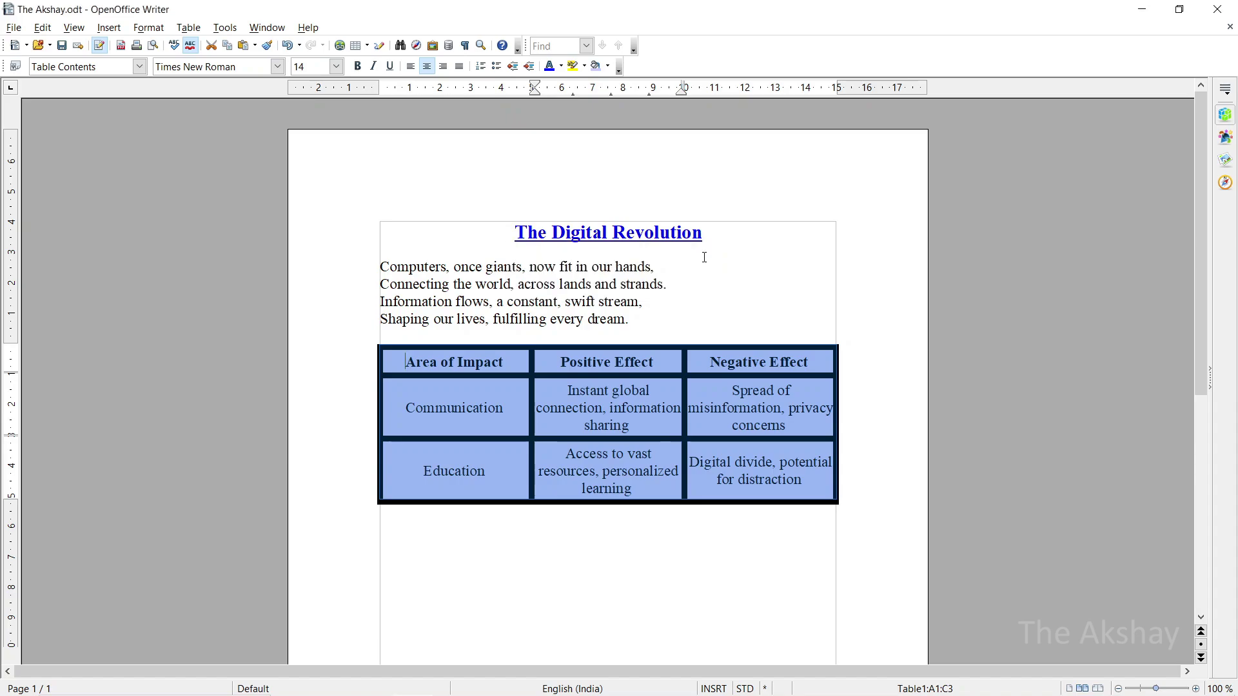
click(73, 27)
mouse_move(179, 79)
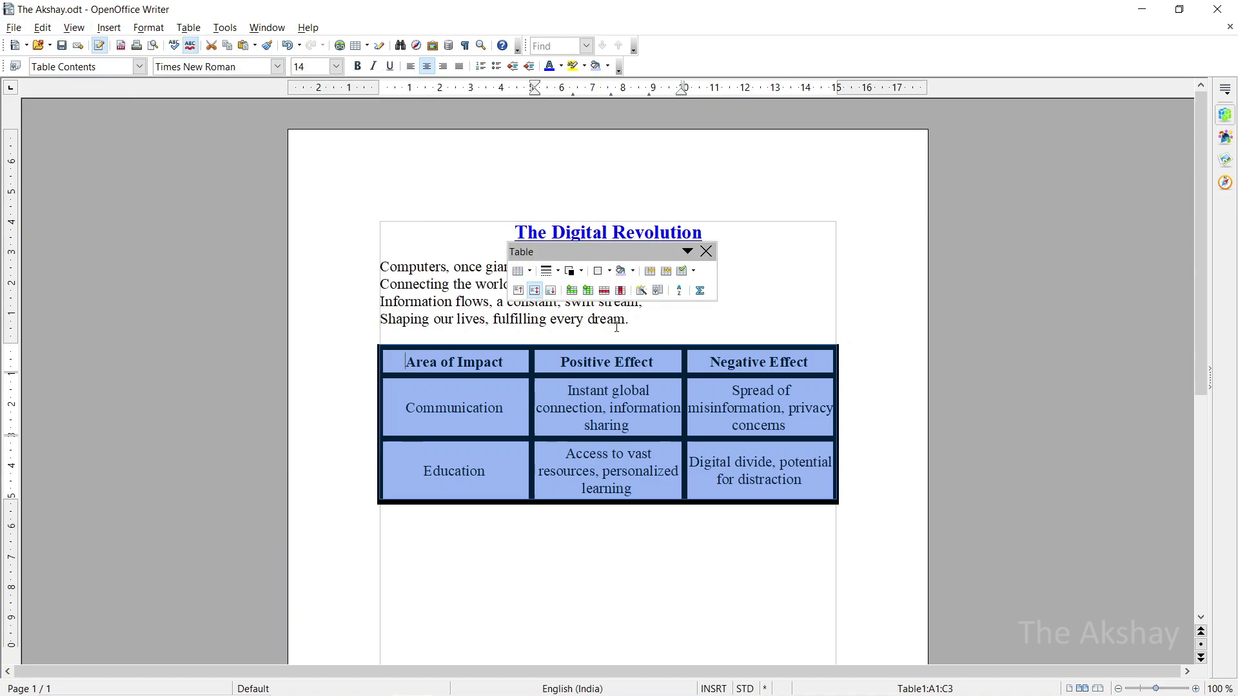
Close the floating Table toolbar, leave the table, and select the four poem lines.
click(707, 252)
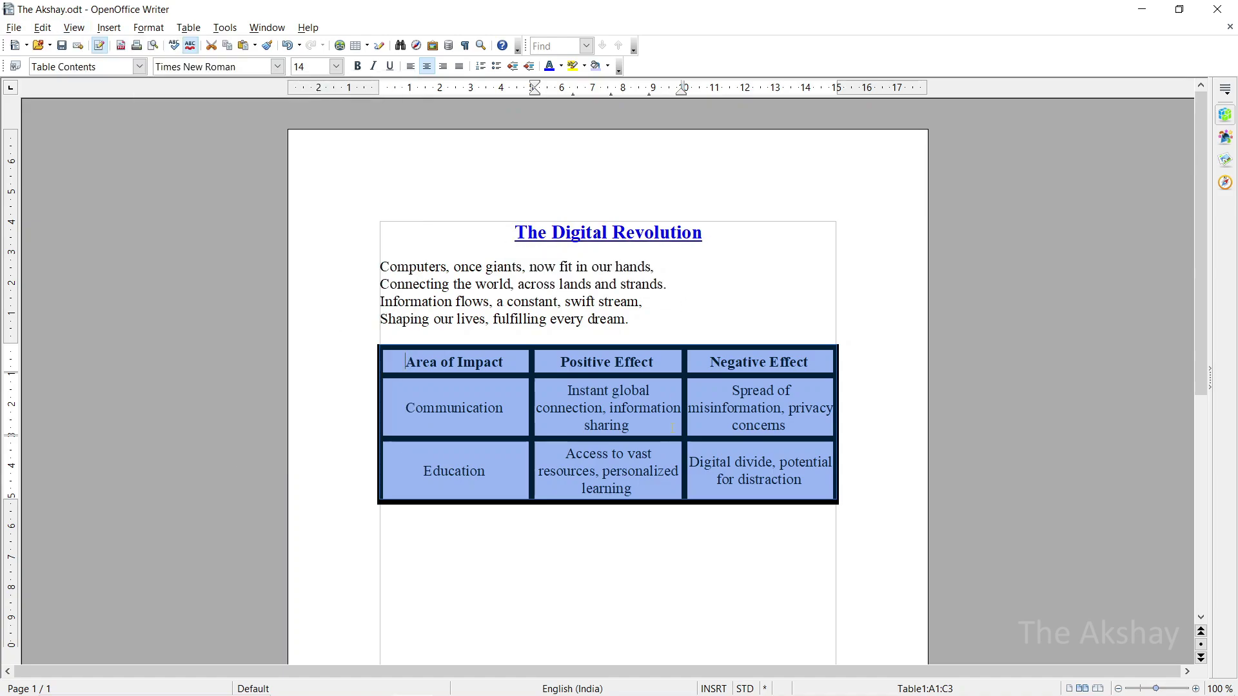
key(ctrl+End)
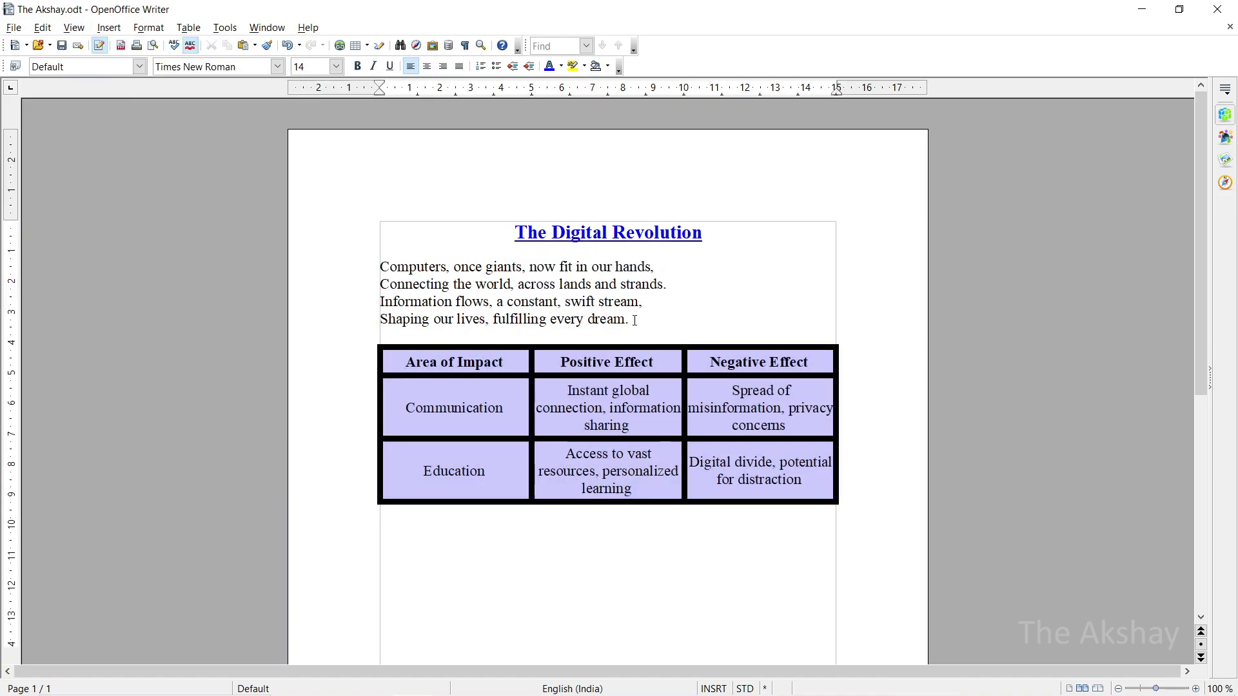
drag(630, 319, 382, 267)
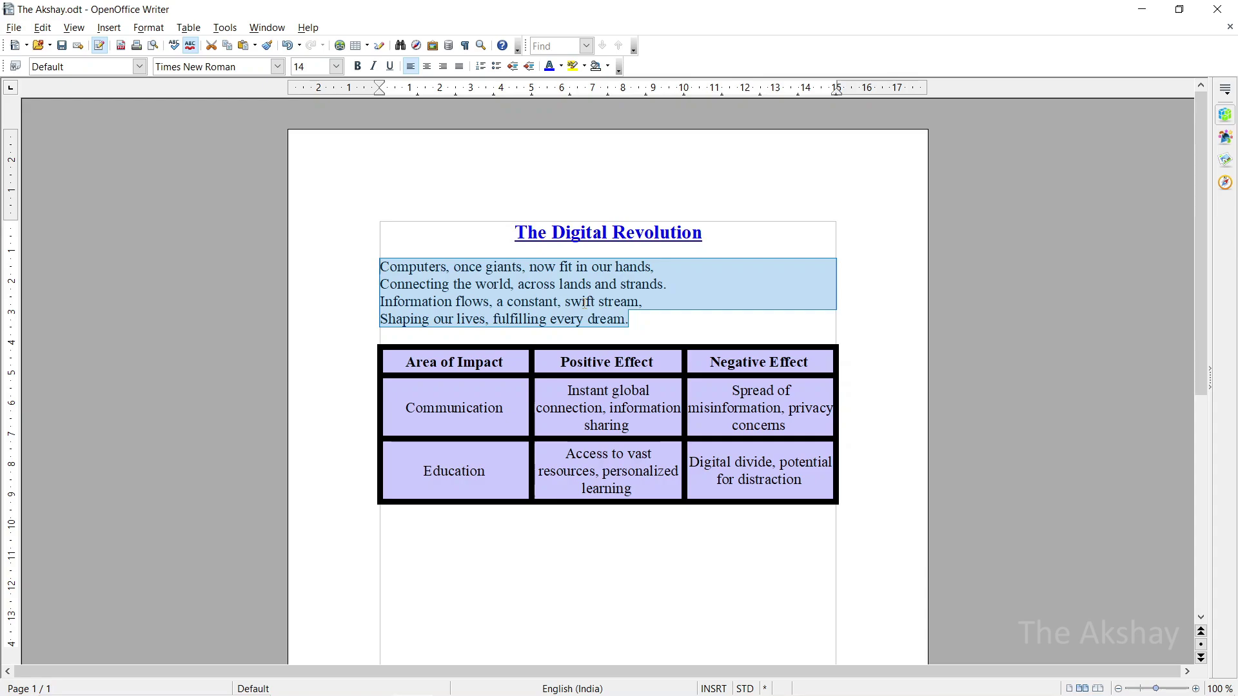
Try Double line spacing on the poem, then undo it back to single spacing.
right_click(524, 279)
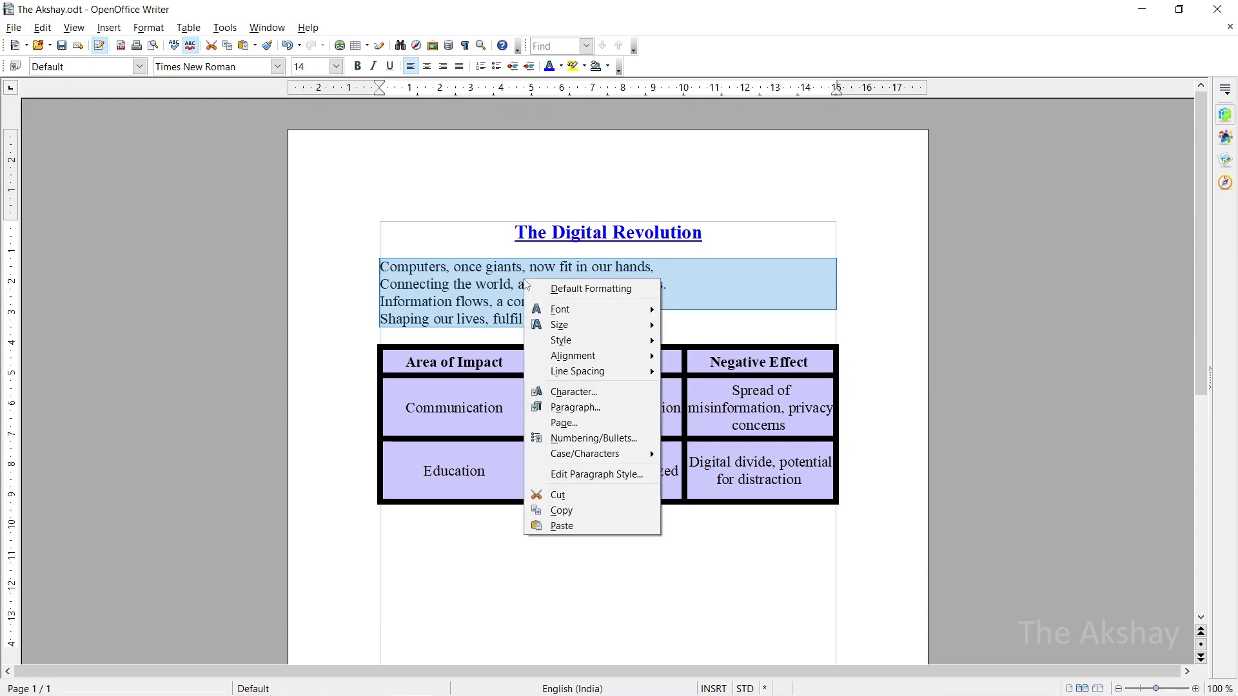
mouse_move(629, 376)
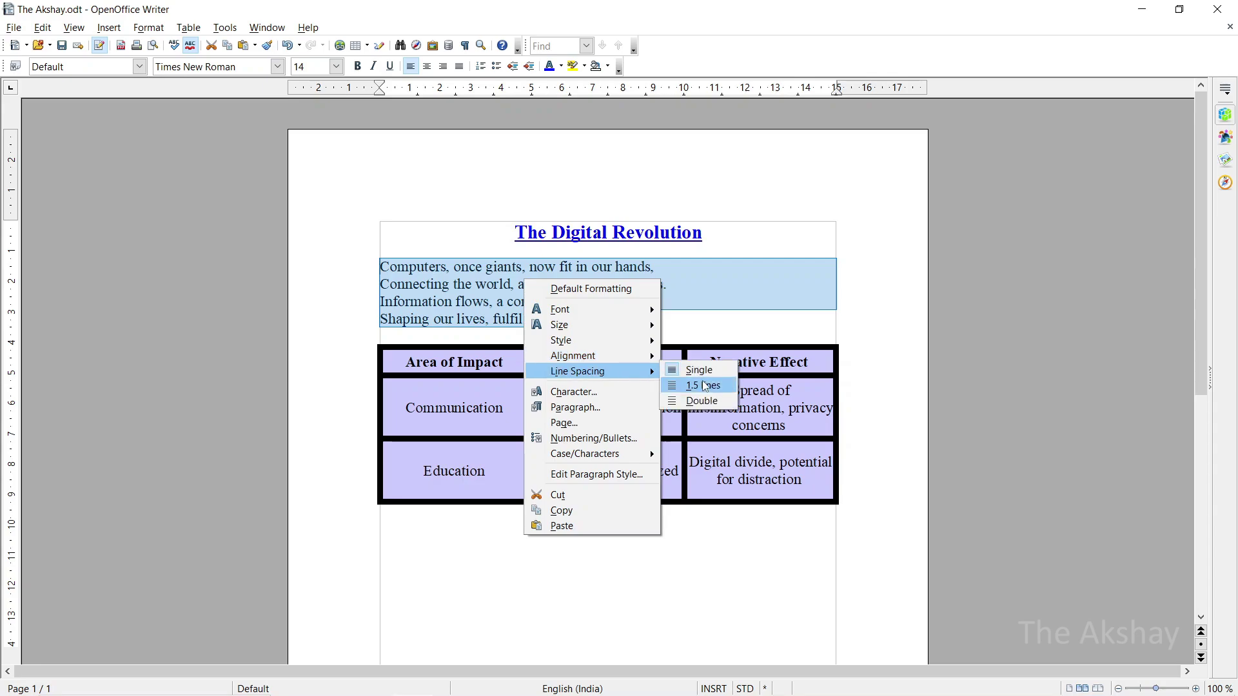
click(699, 401)
click(687, 387)
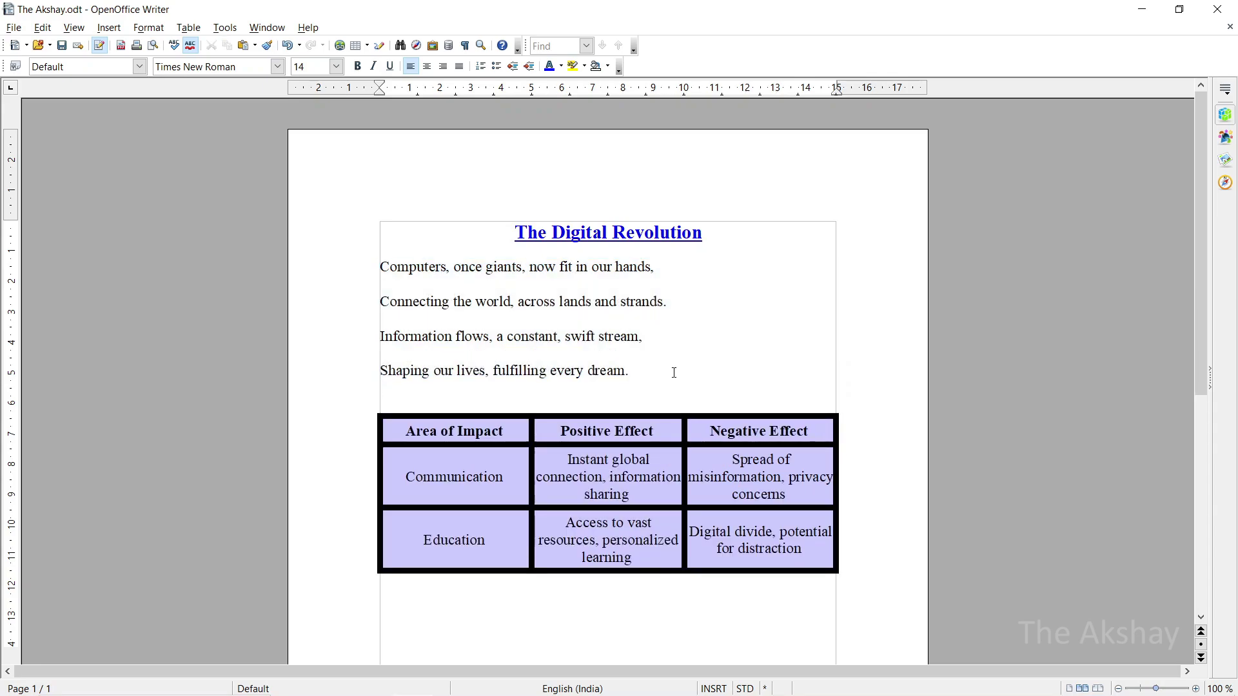
key(ctrl+z)
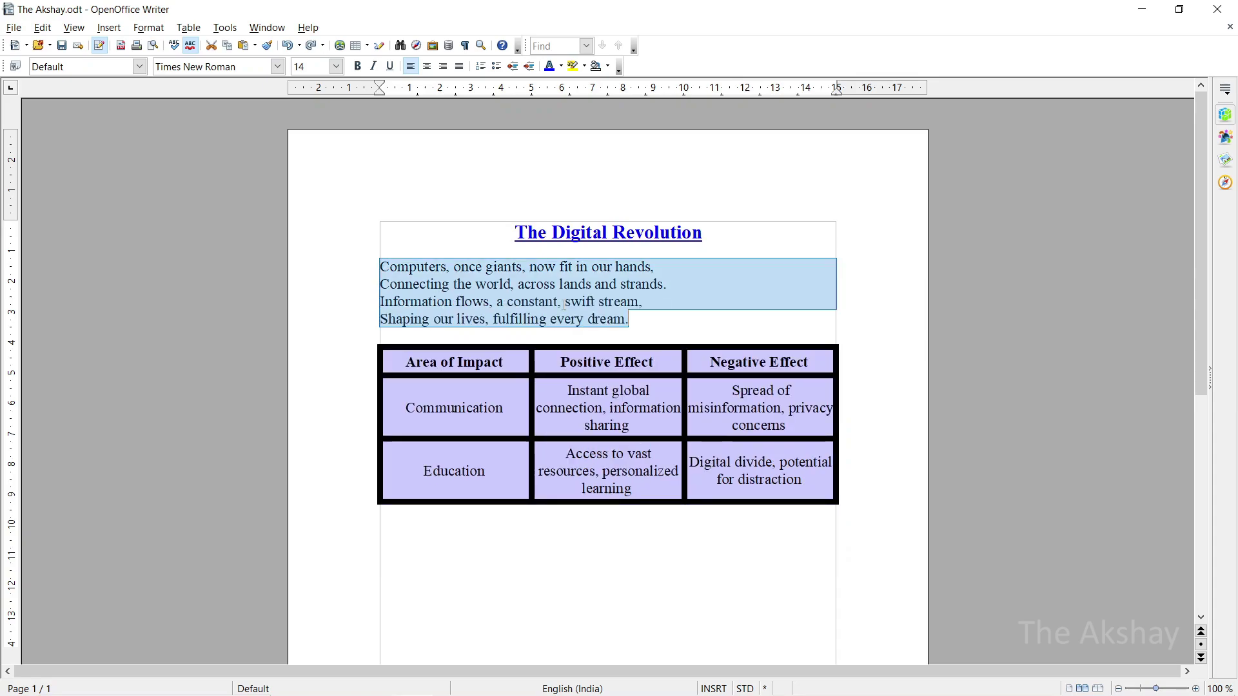
Set the four poem lines to Double line spacing in Format > Paragraph, then deselect.
click(149, 28)
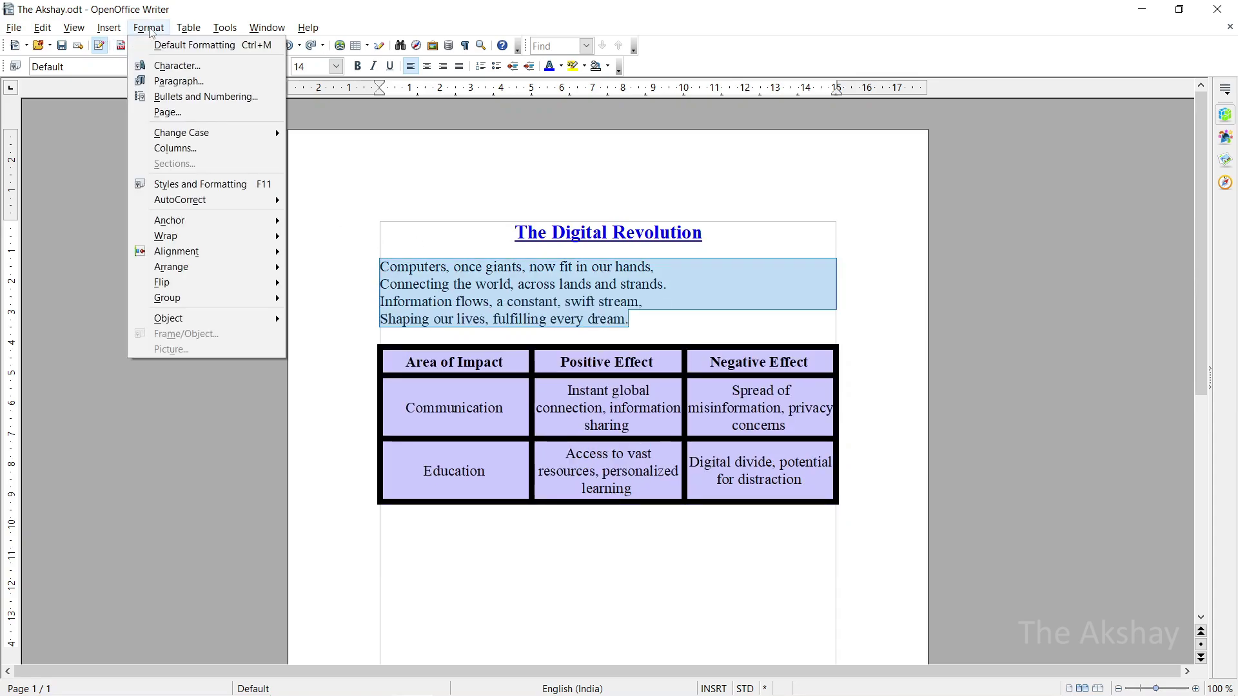
click(194, 80)
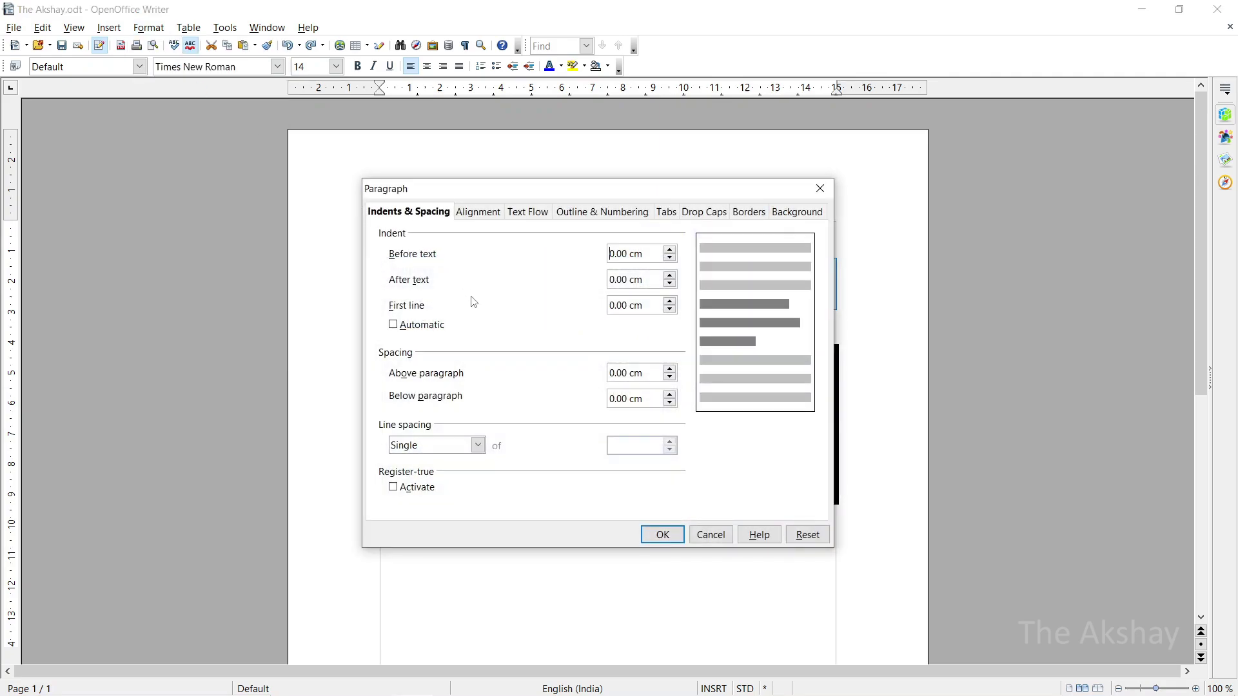
click(455, 447)
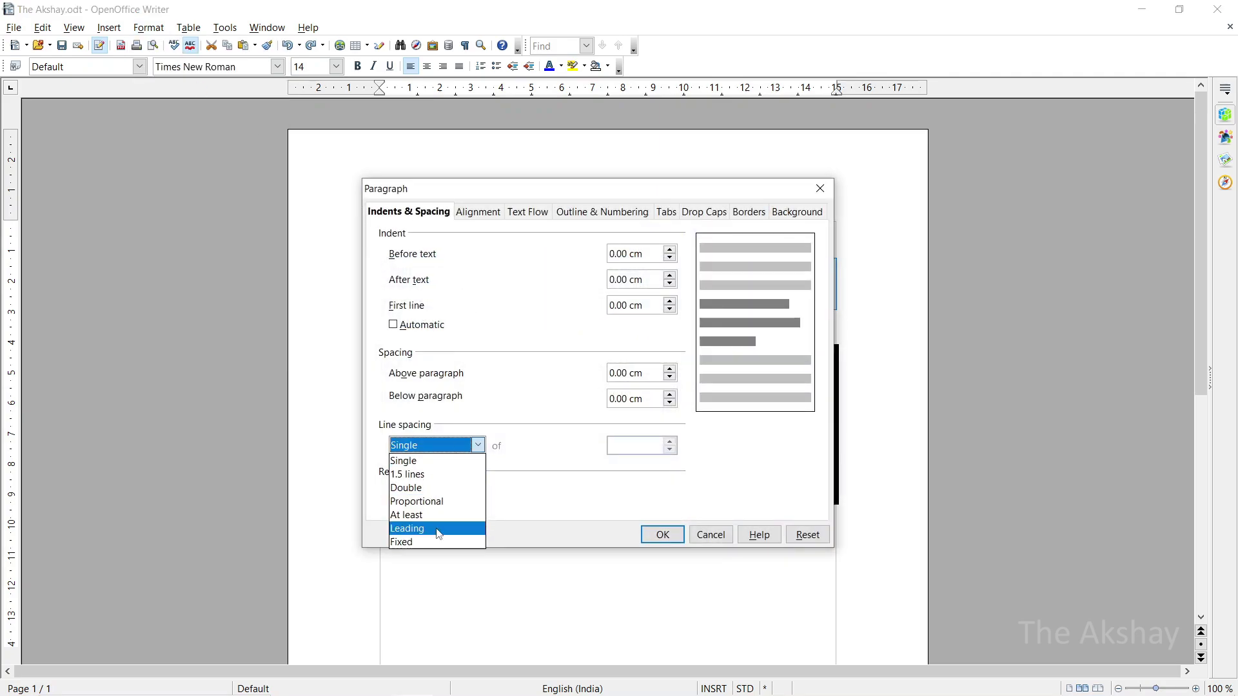
click(446, 489)
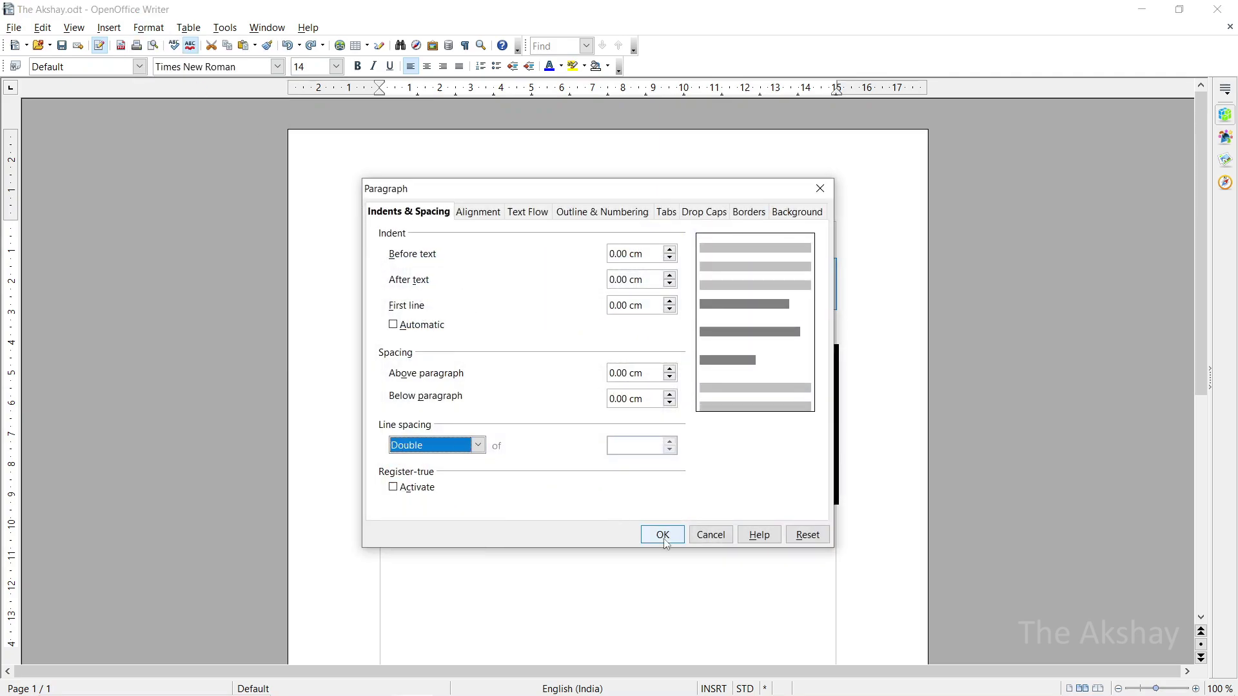
click(465, 447)
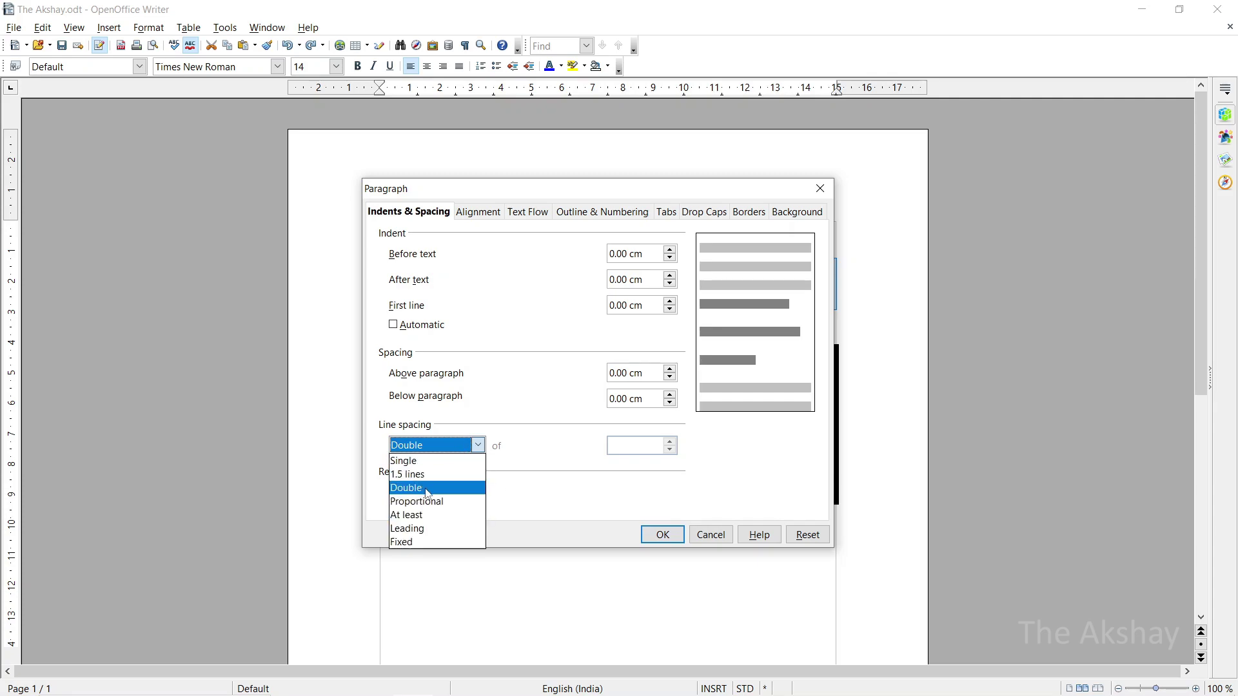
click(428, 493)
click(678, 537)
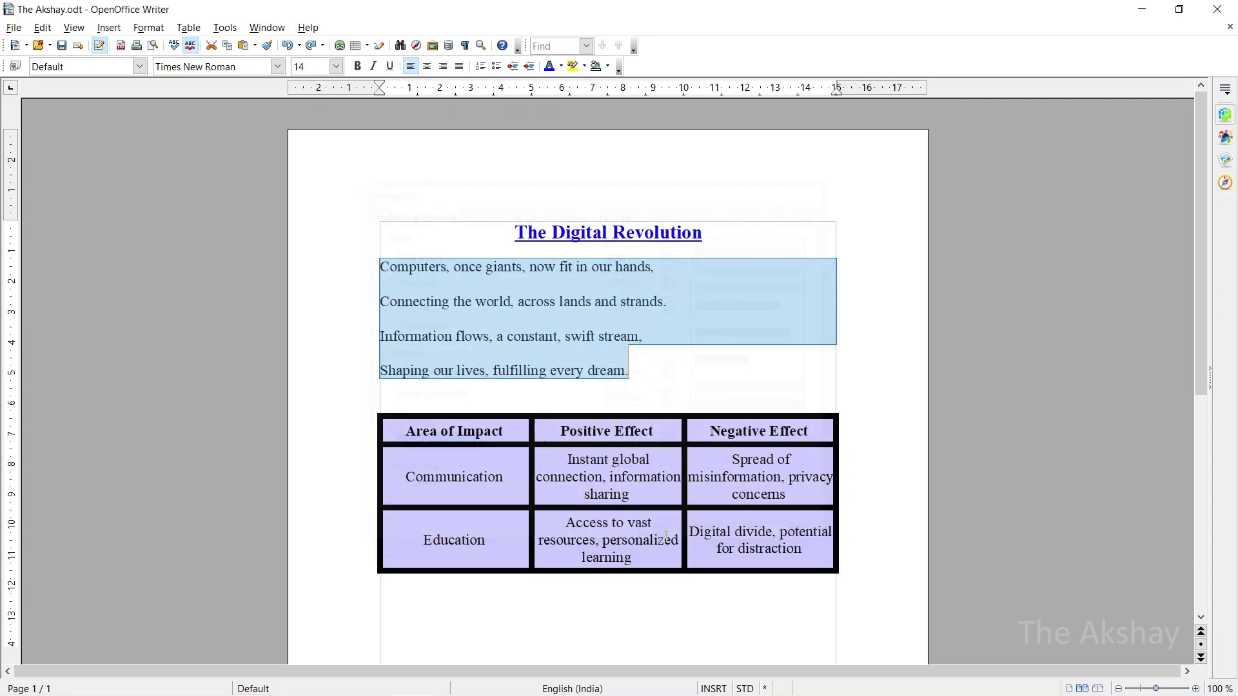
click(659, 376)
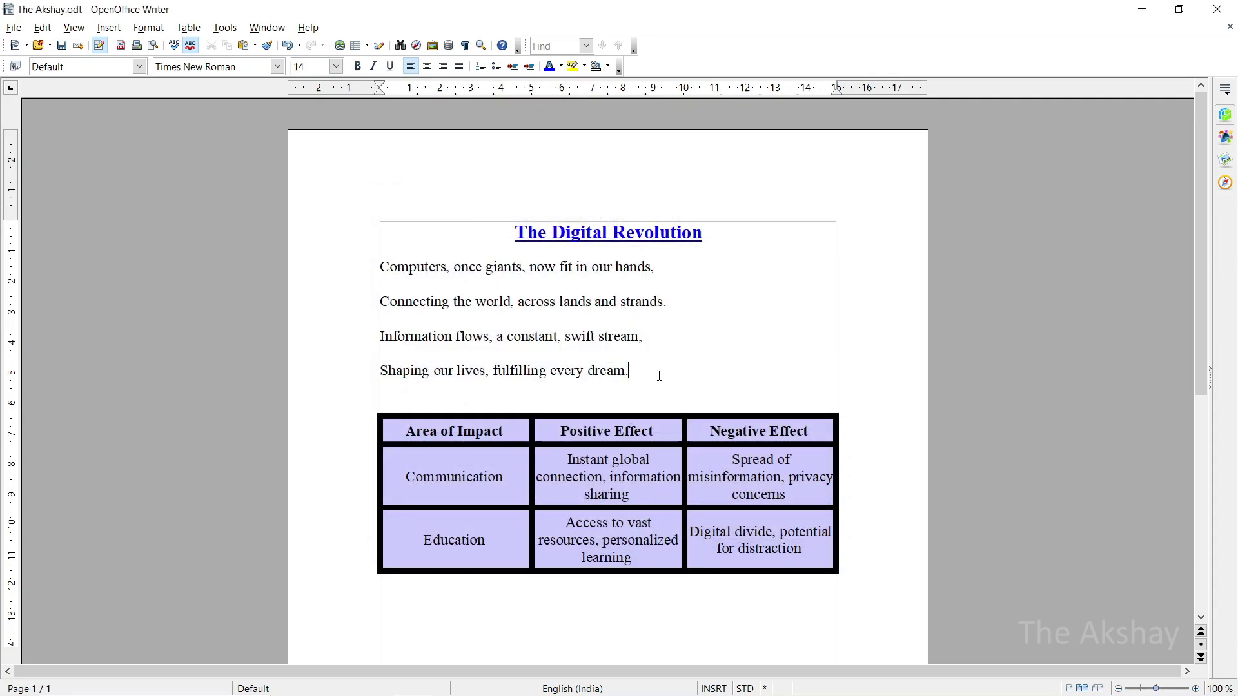